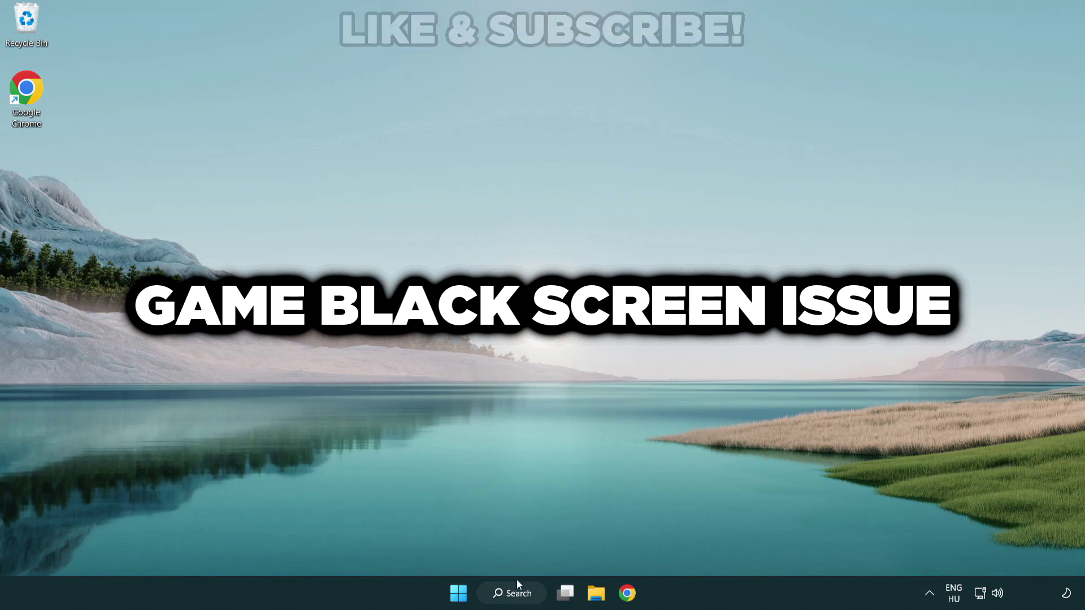
- Search Windows for 'device manager' to bring up Device Manager as the best match
left_click(523, 598)
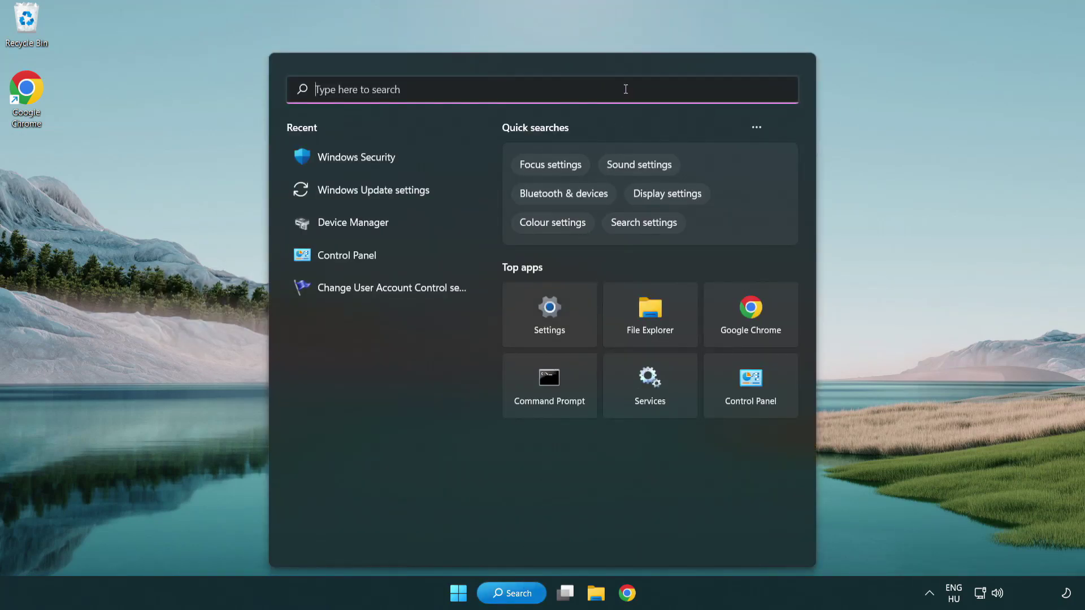
type("device m")
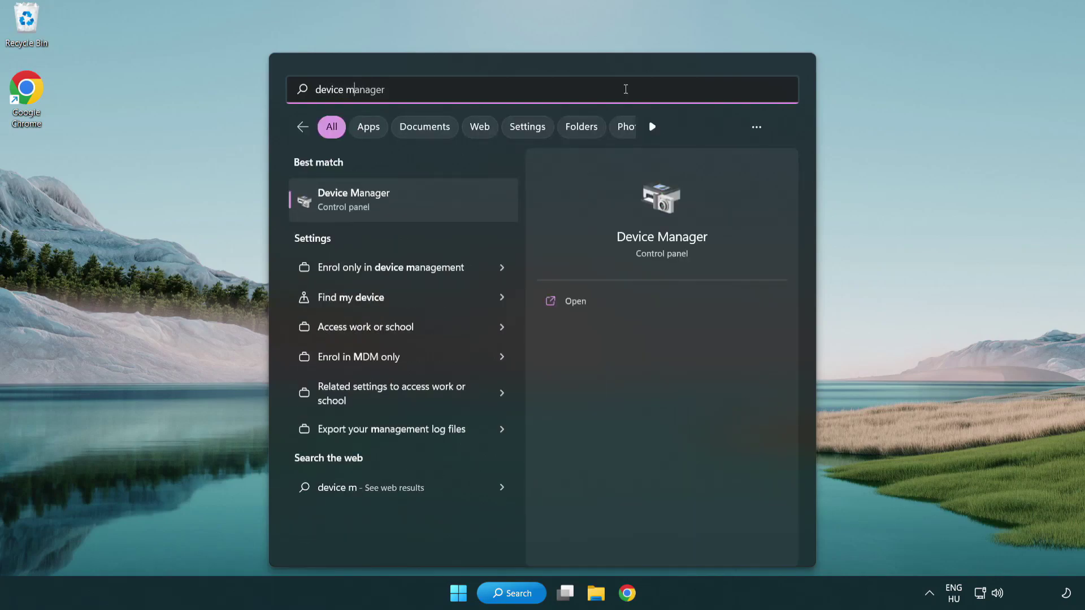
type("anager")
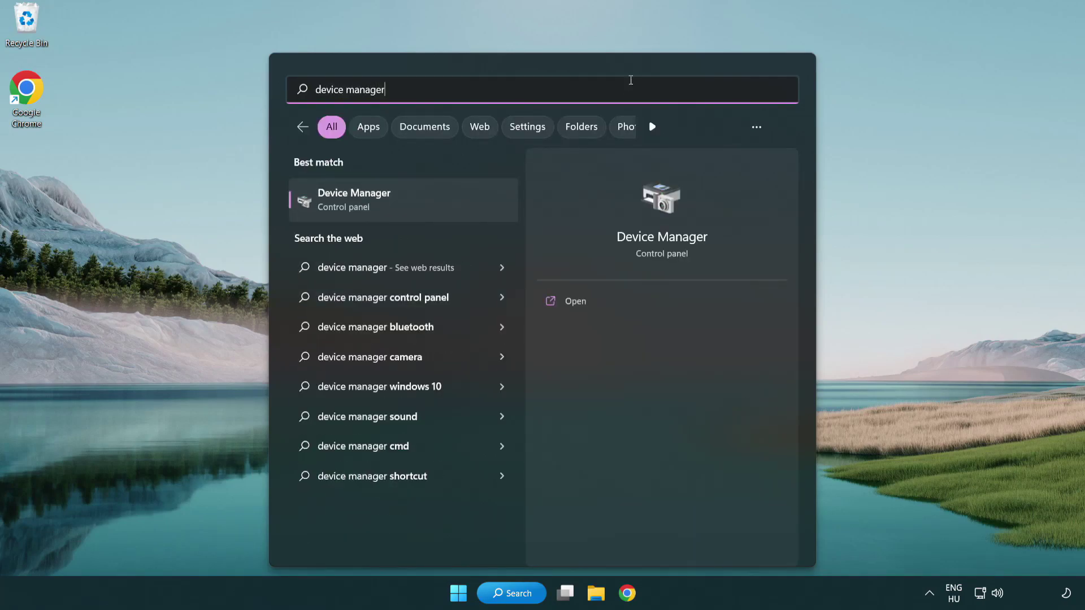
- Launch Device Manager and expand Display adapters to select the VMware SVGA 3D adapter
left_click(434, 205)
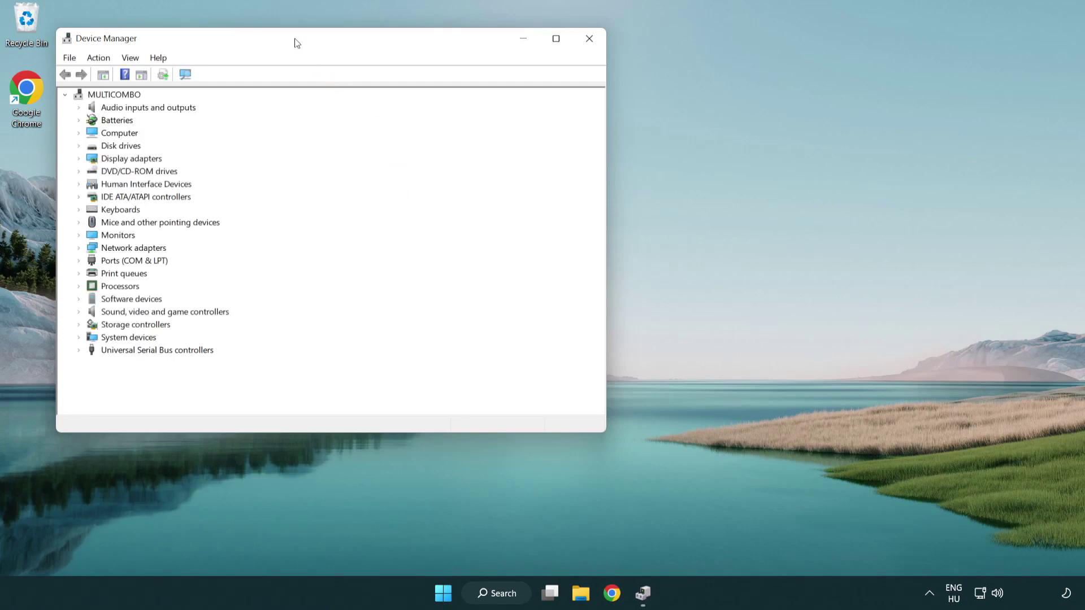
left_click_drag(296, 43, 477, 109)
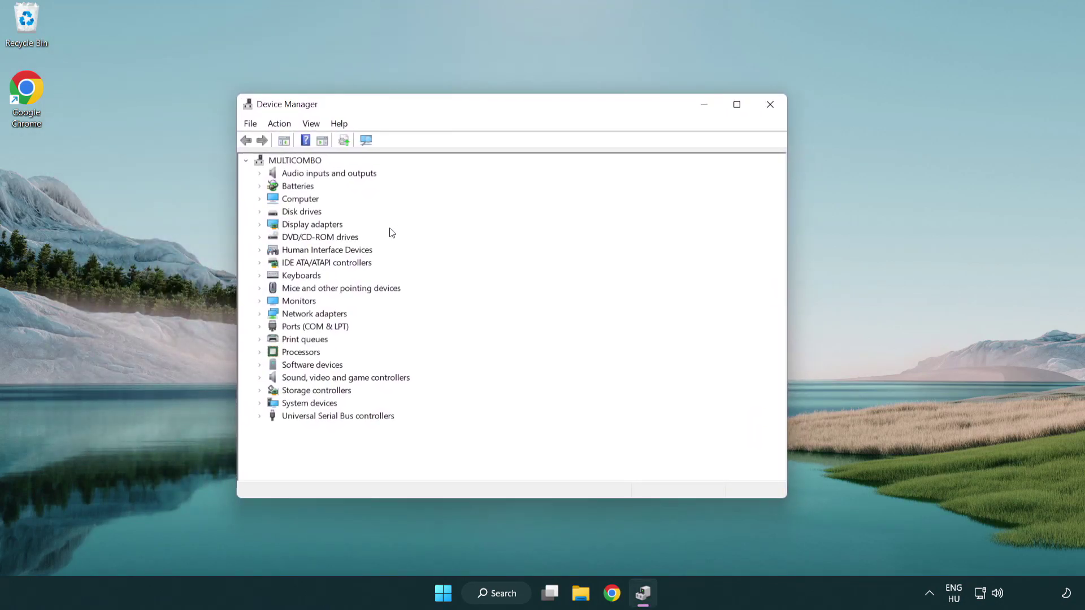
left_click(298, 226)
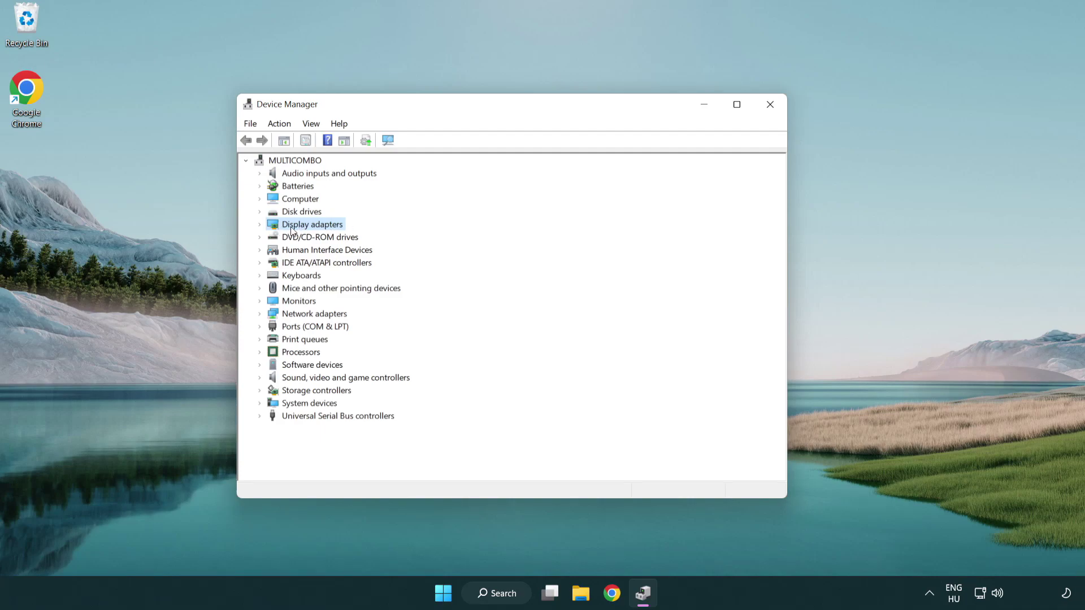
left_click(259, 225)
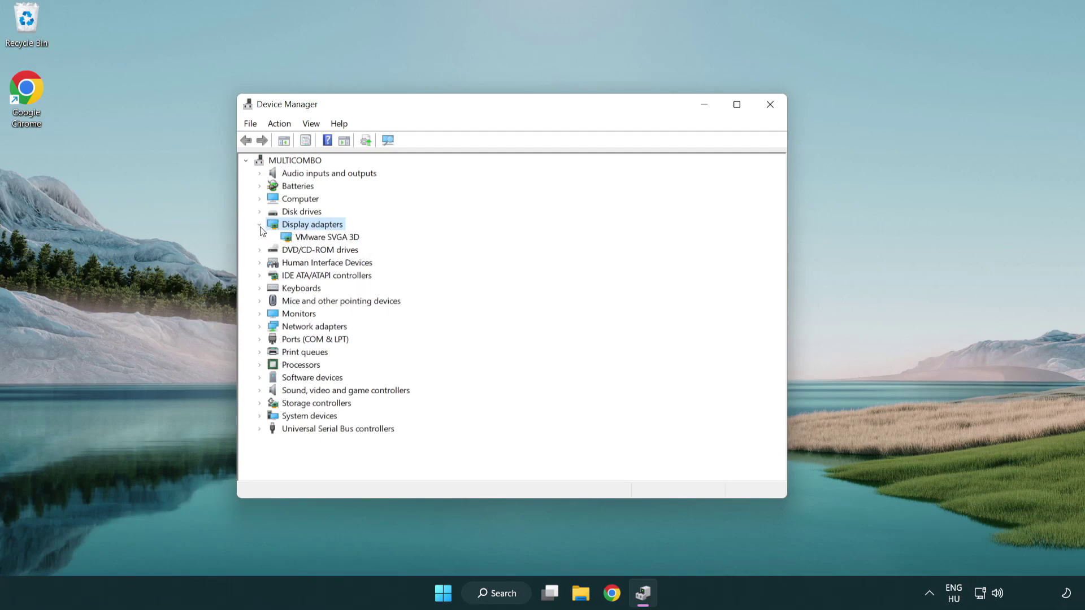
left_click(323, 240)
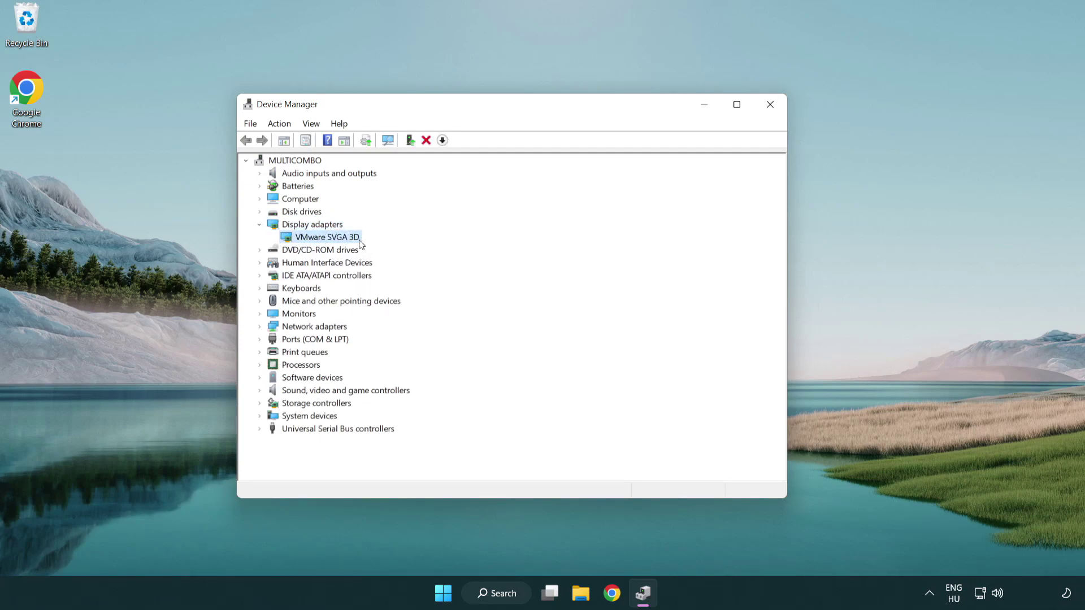
- Search automatically for a newer VMware SVGA 3D driver, then close the wizard and Device Manager
right_click(324, 241)
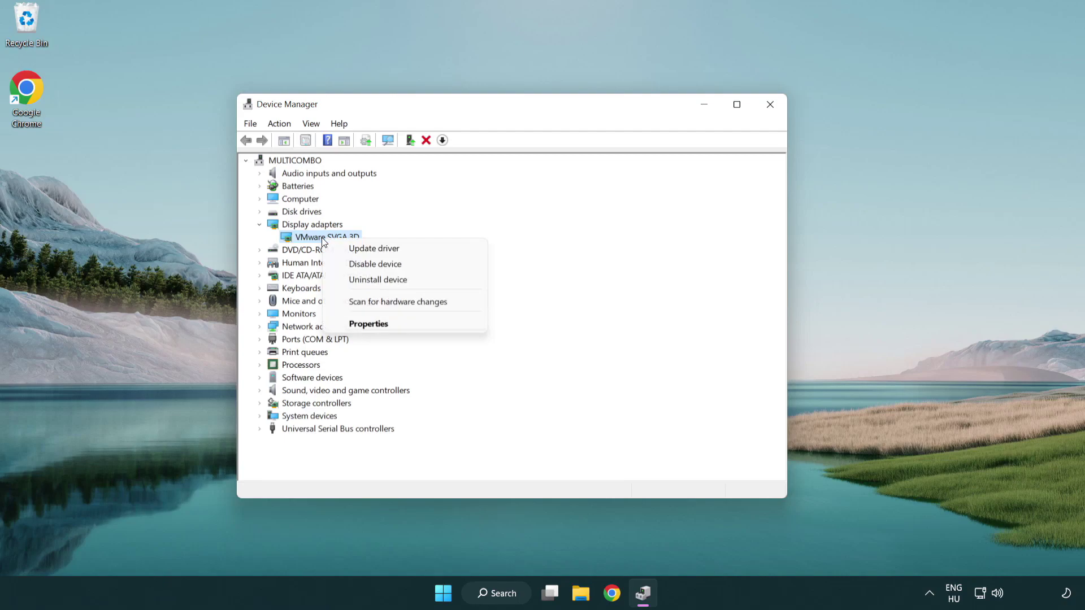
left_click(427, 251)
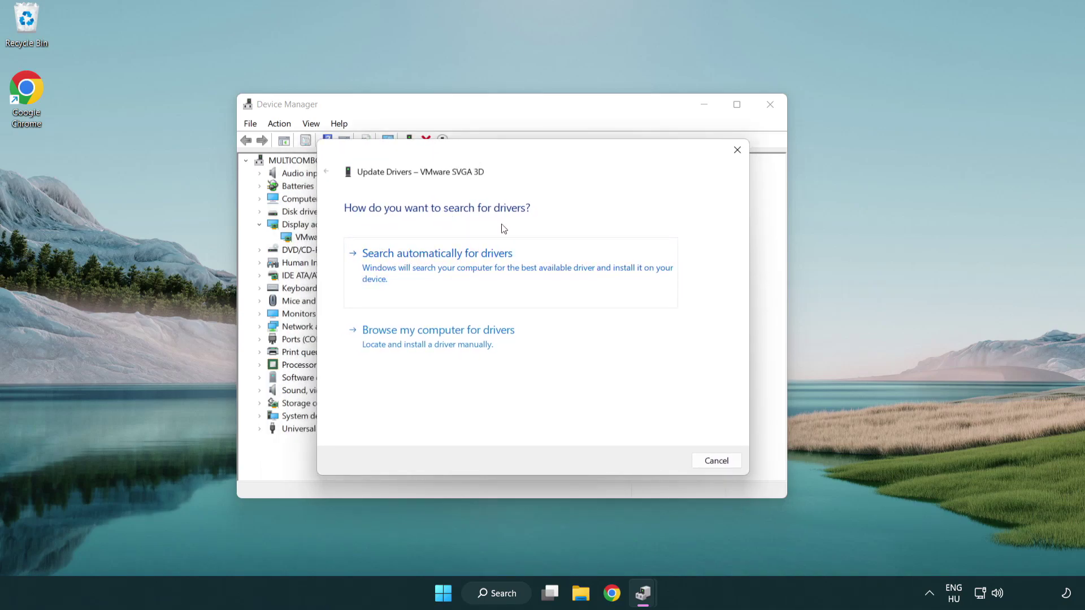
left_click(479, 267)
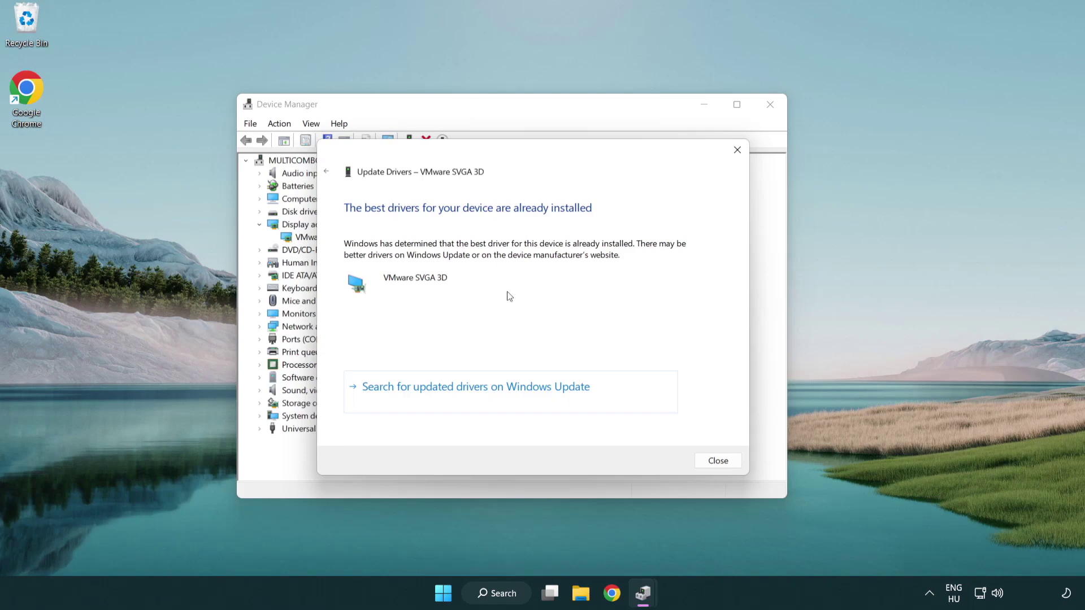
left_click(719, 462)
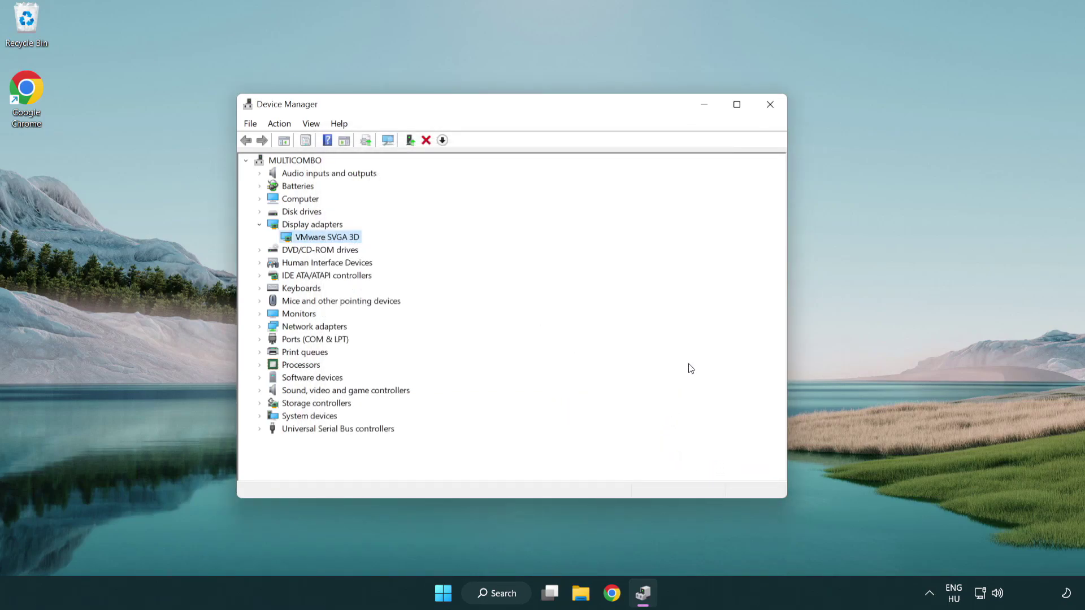
left_click(771, 105)
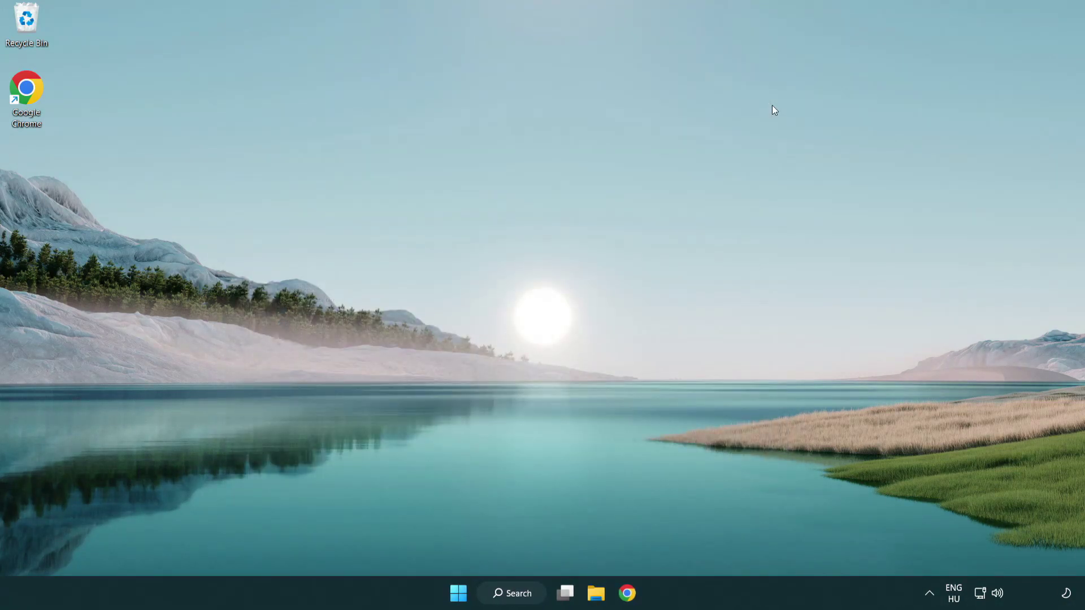
- Run Check for updates in Windows Update, confirm Windows is up to date, and close Settings
left_click(521, 591)
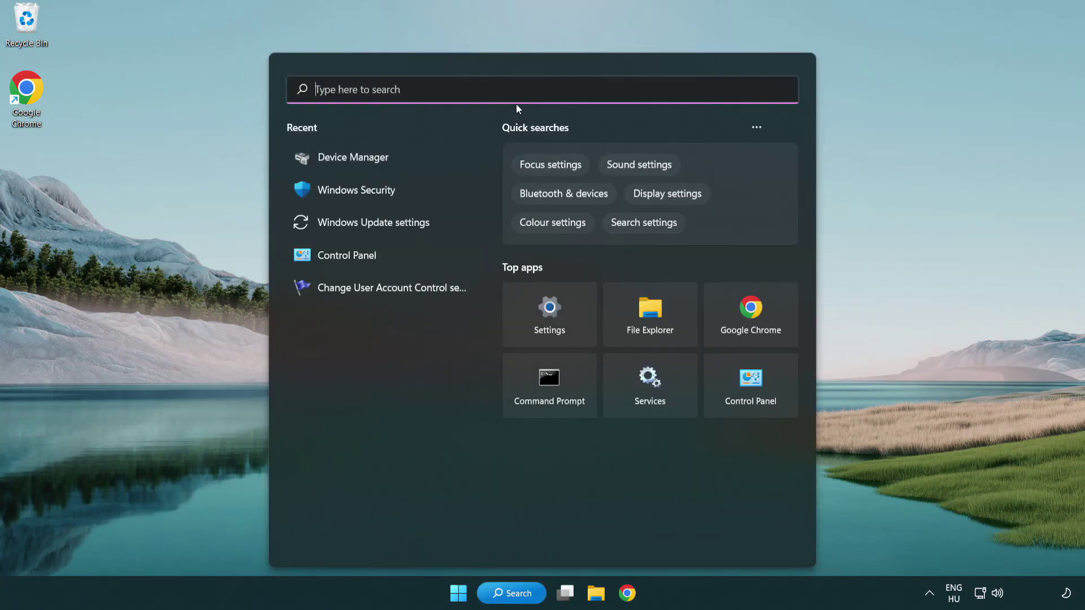
type("u")
type("pdate")
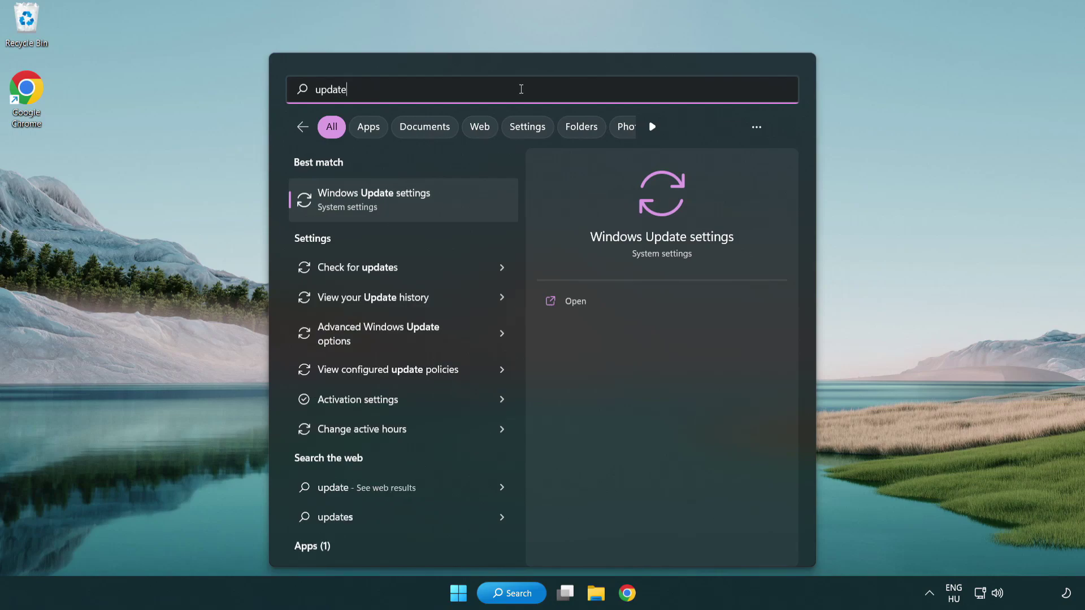
left_click(422, 204)
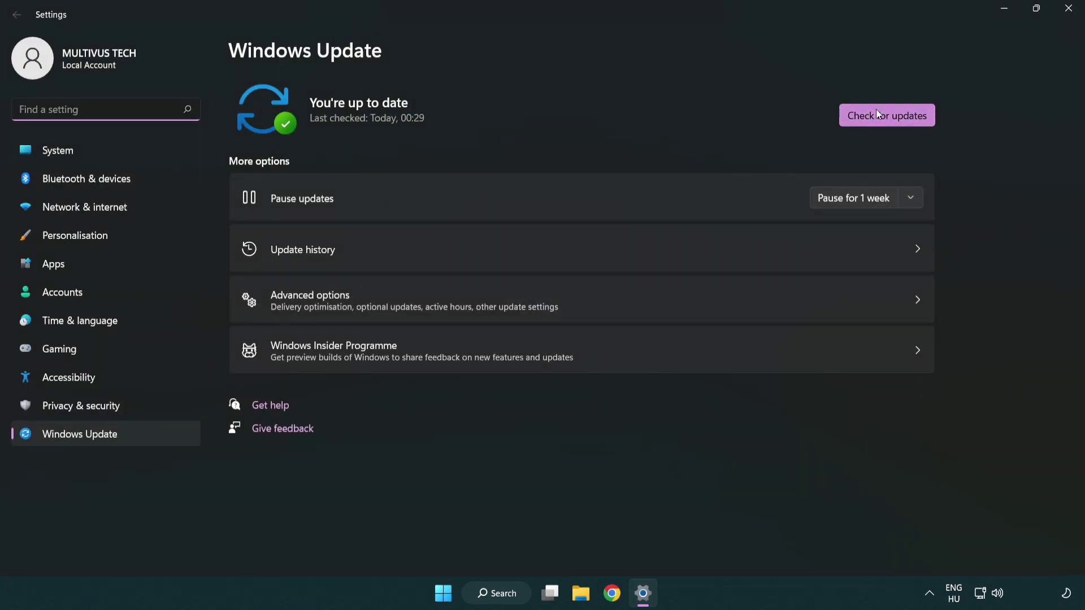
left_click(906, 123)
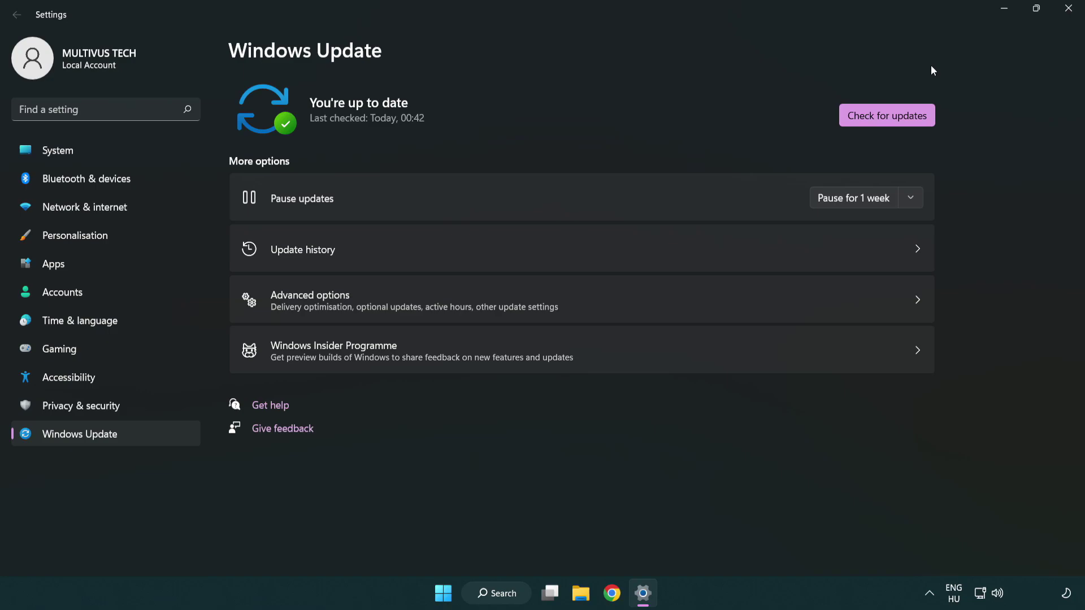
left_click(1065, 16)
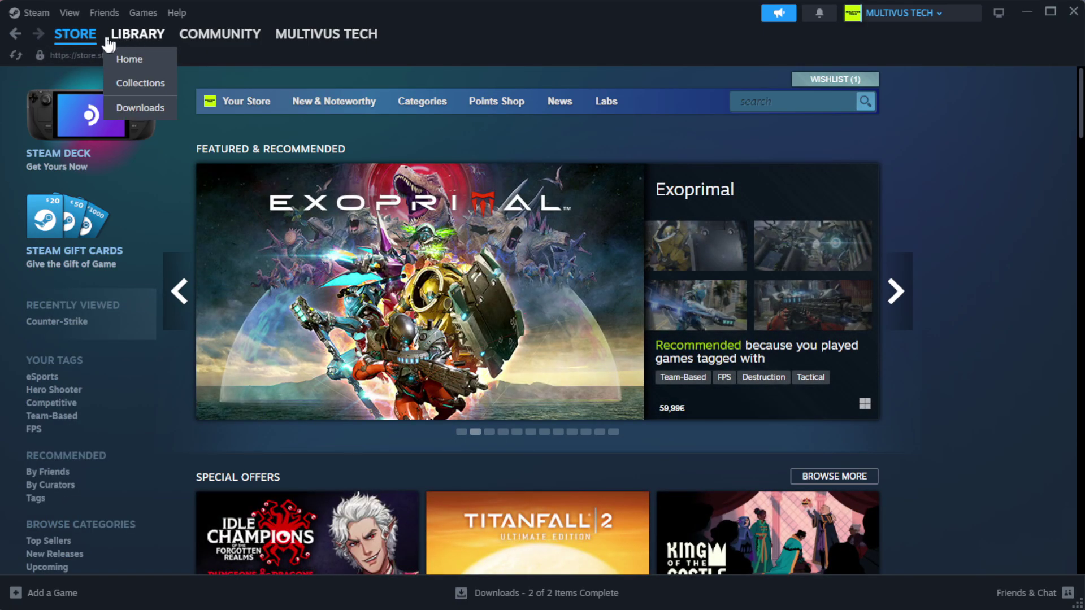
- Verify integrity of YOUR NOT WORKING GAME's files from its Steam Properties, validating all 1039 files
left_click(157, 59)
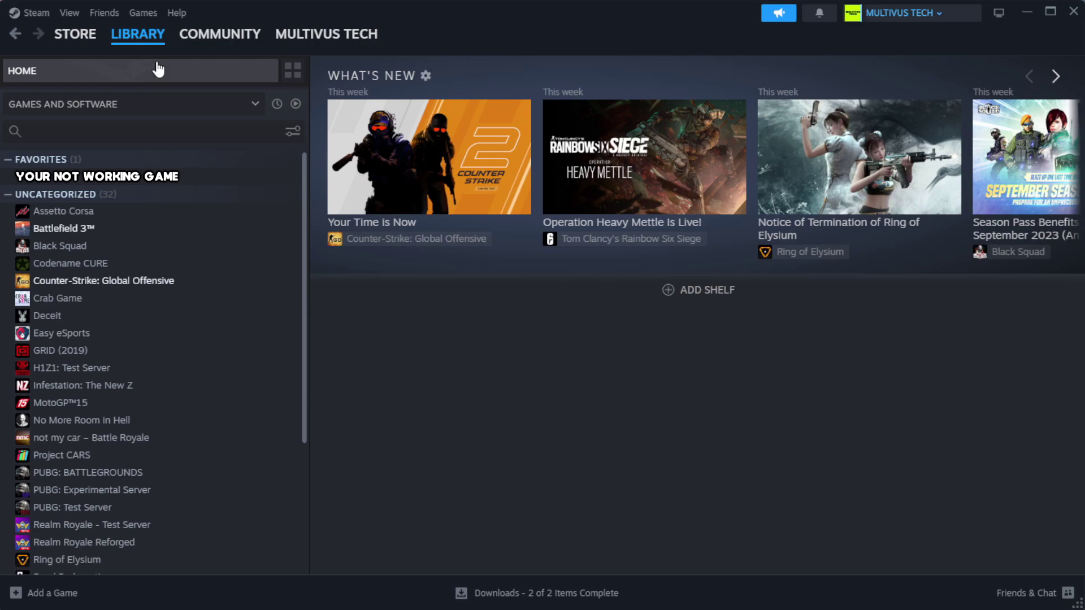
right_click(269, 186)
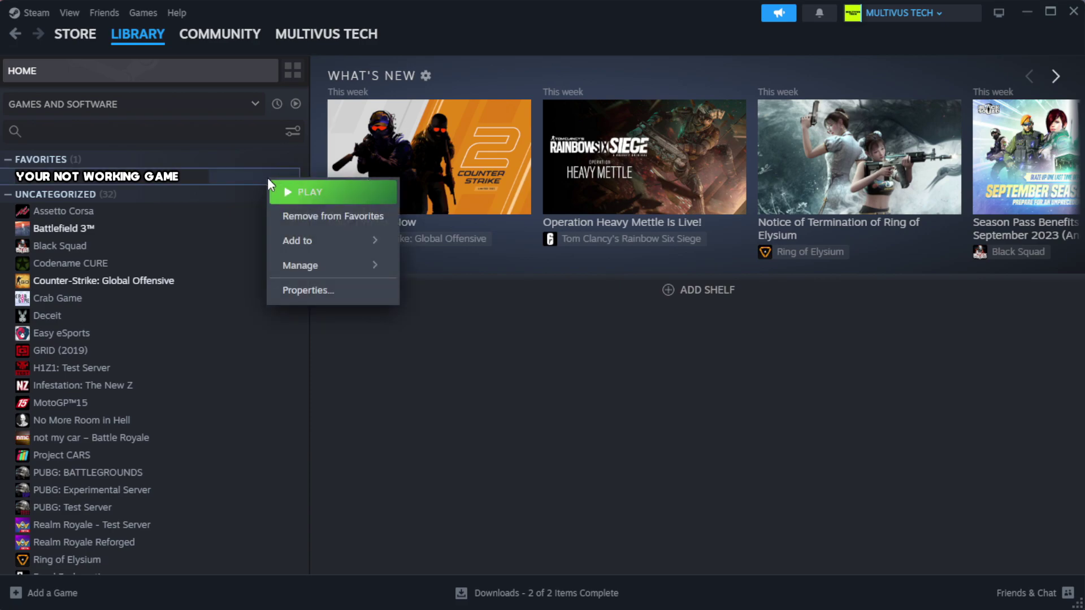
left_click(344, 298)
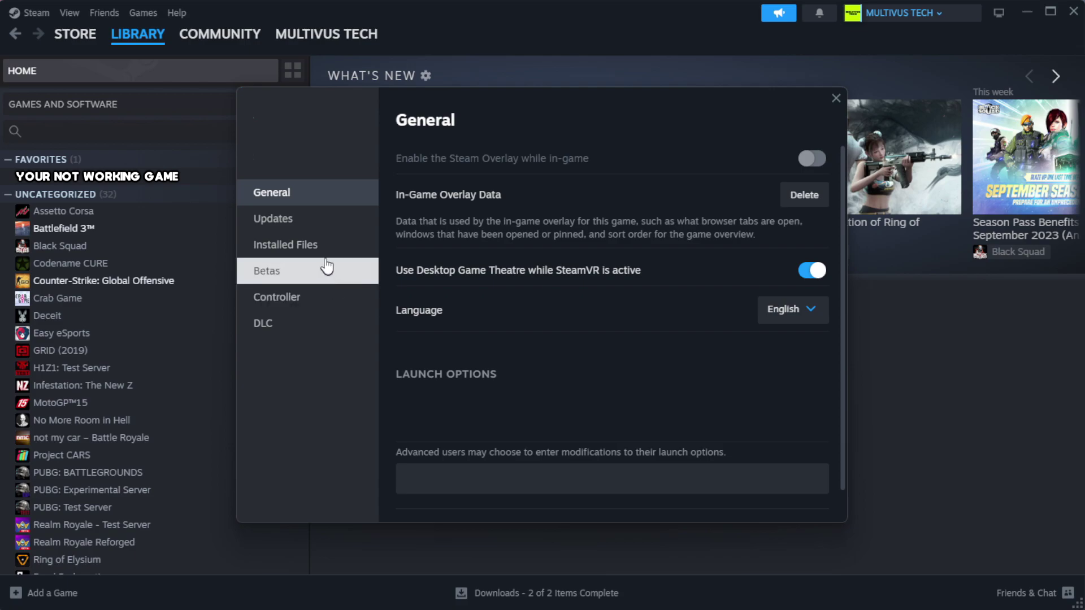
left_click(356, 258)
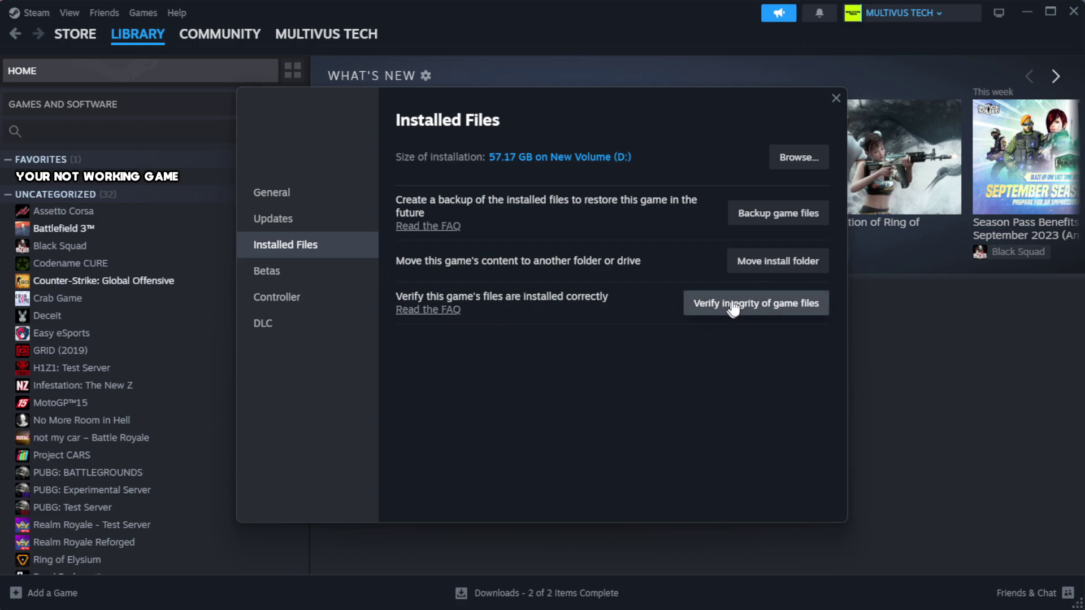
left_click(763, 316)
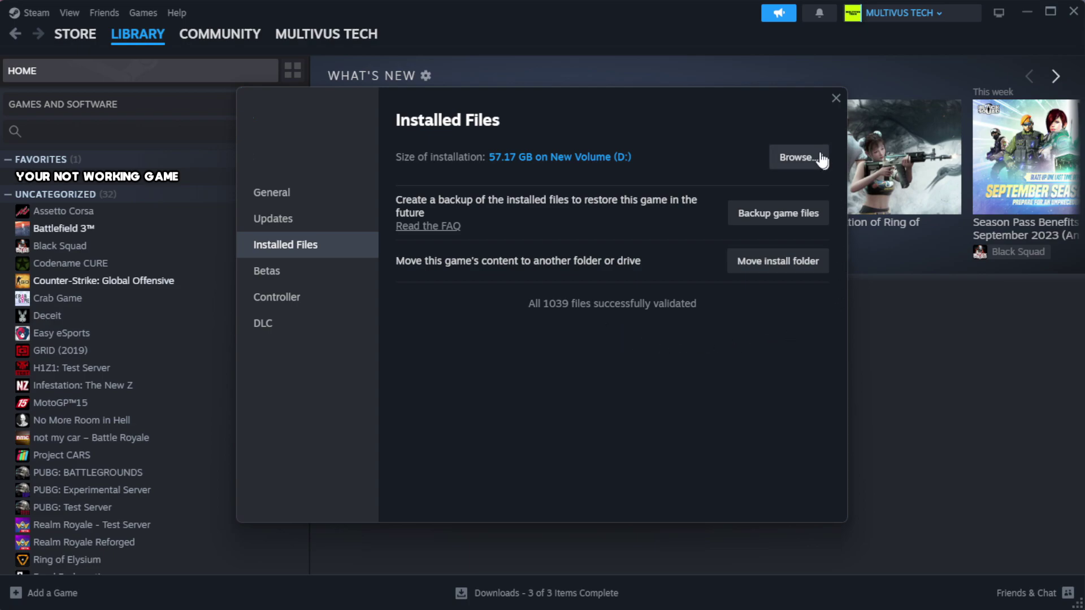
- Browse to the game's install folder and open the YOUR NOT WORKING GAME shortcut's Properties
left_click(797, 167)
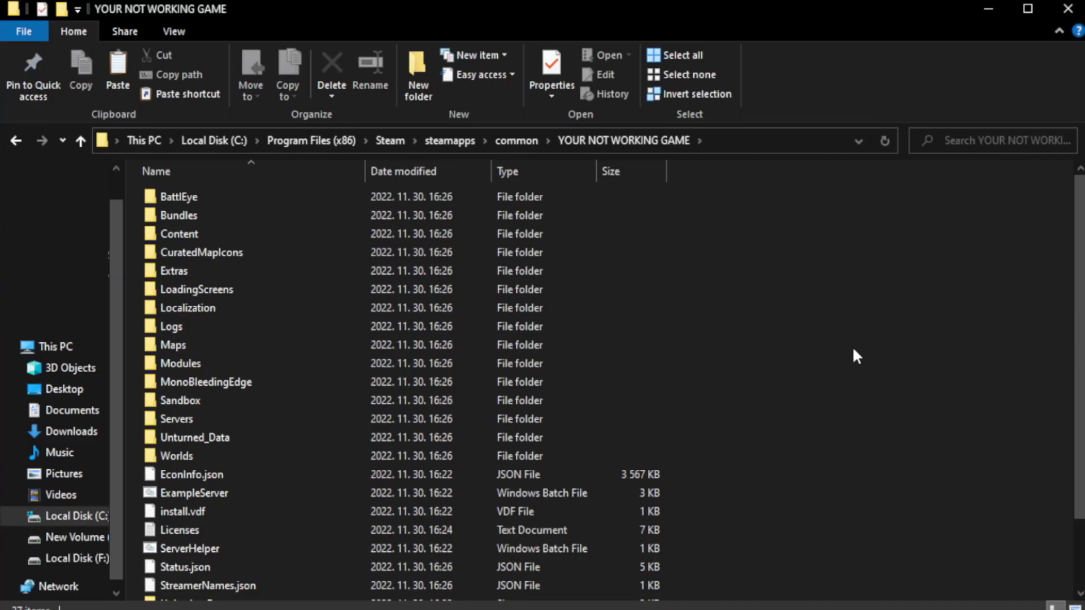
left_click_drag(1079, 340, 1080, 406)
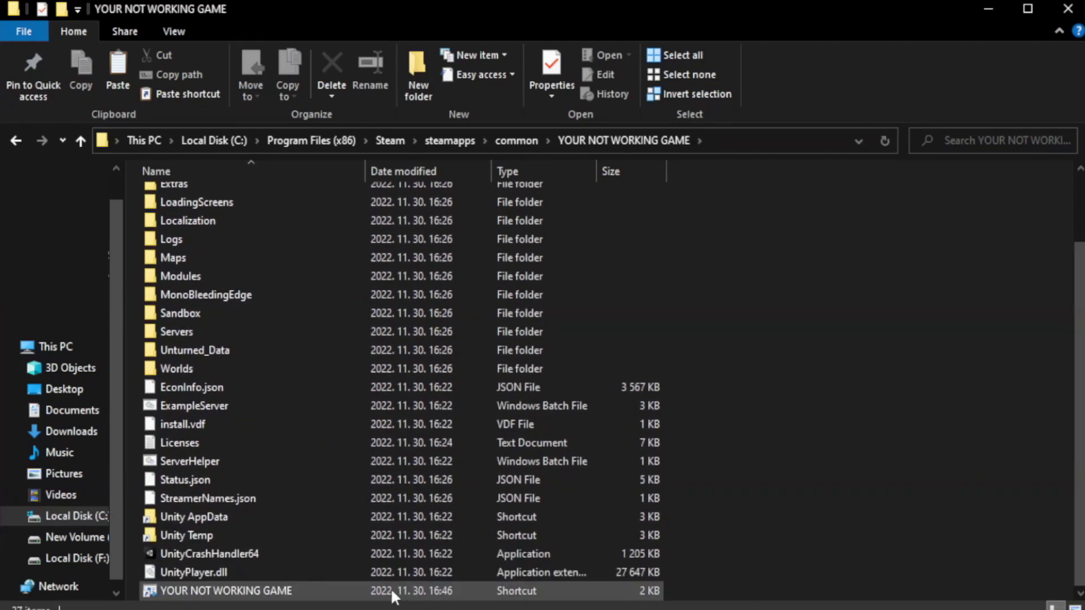
left_click(390, 591)
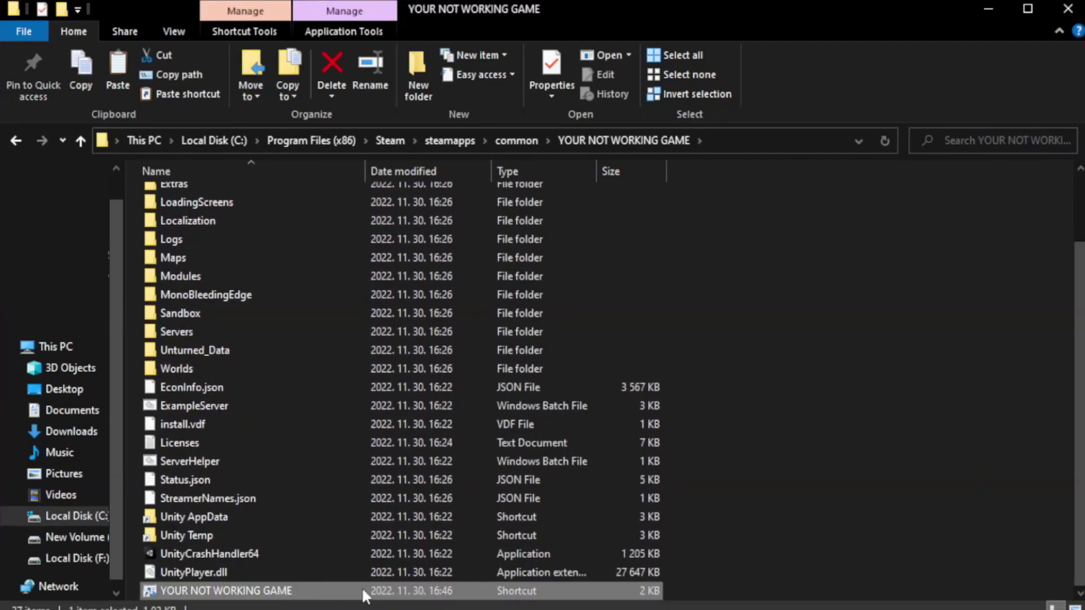
right_click(362, 591)
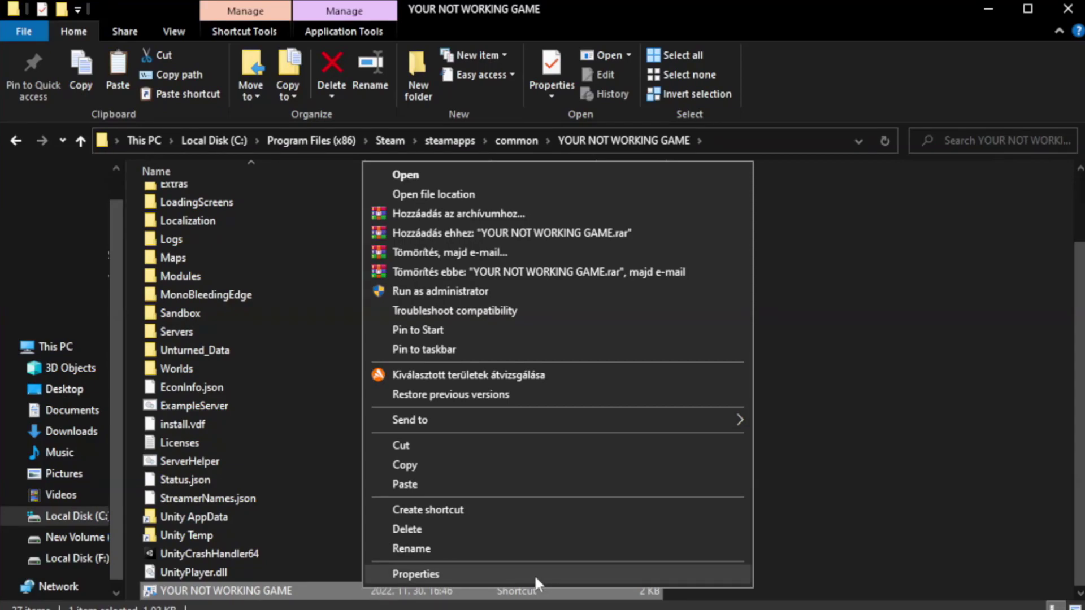
left_click(553, 573)
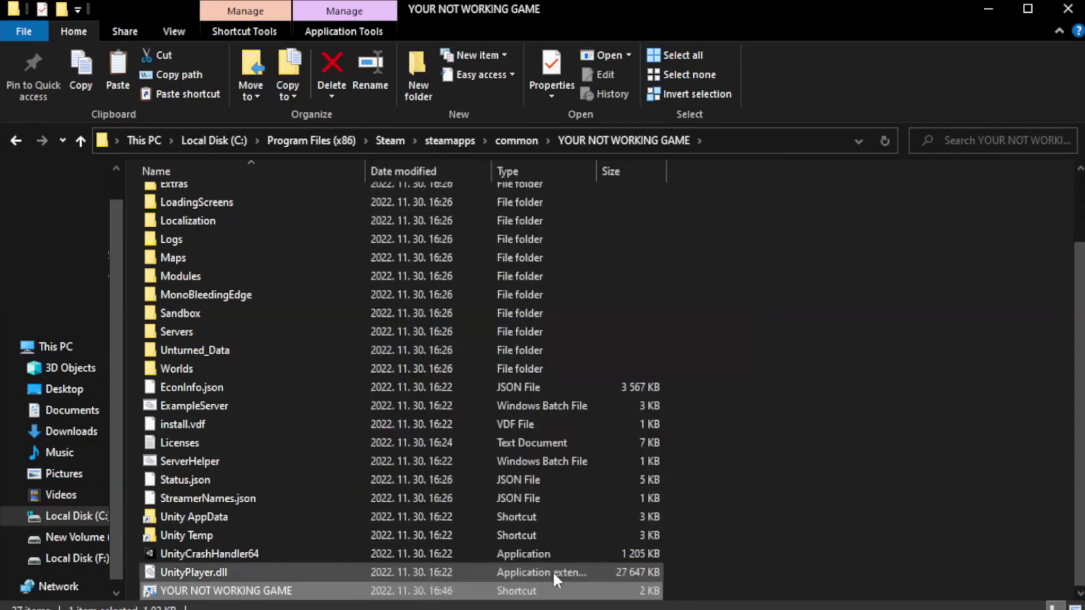
left_click_drag(541, 305, 545, 112)
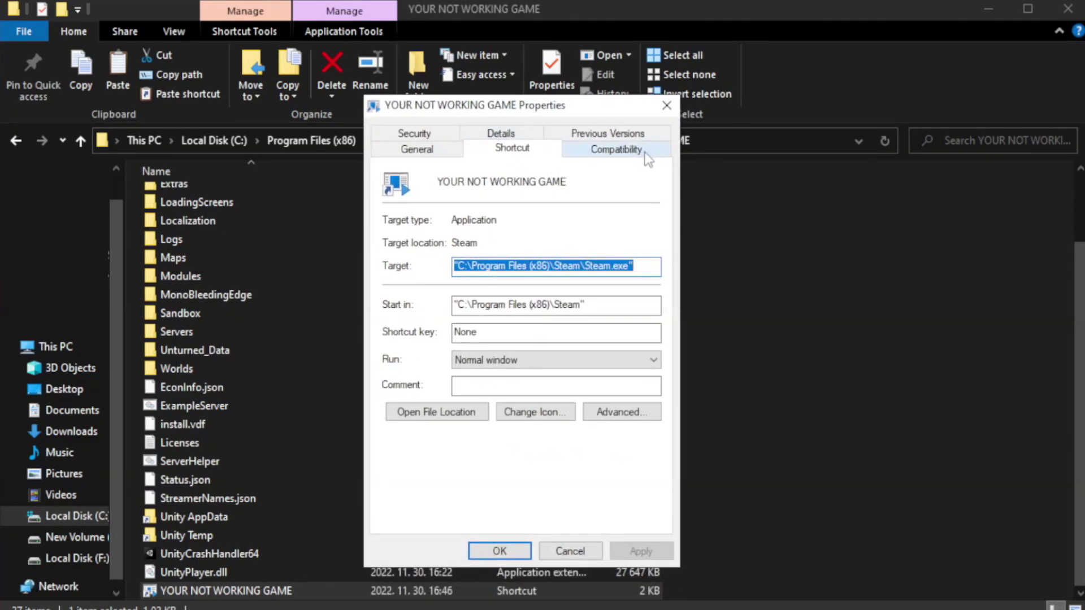
- Set the shortcut to Windows 8 compatibility mode, run as administrator, fullscreen optimizations disabled, and apply
left_click(610, 151)
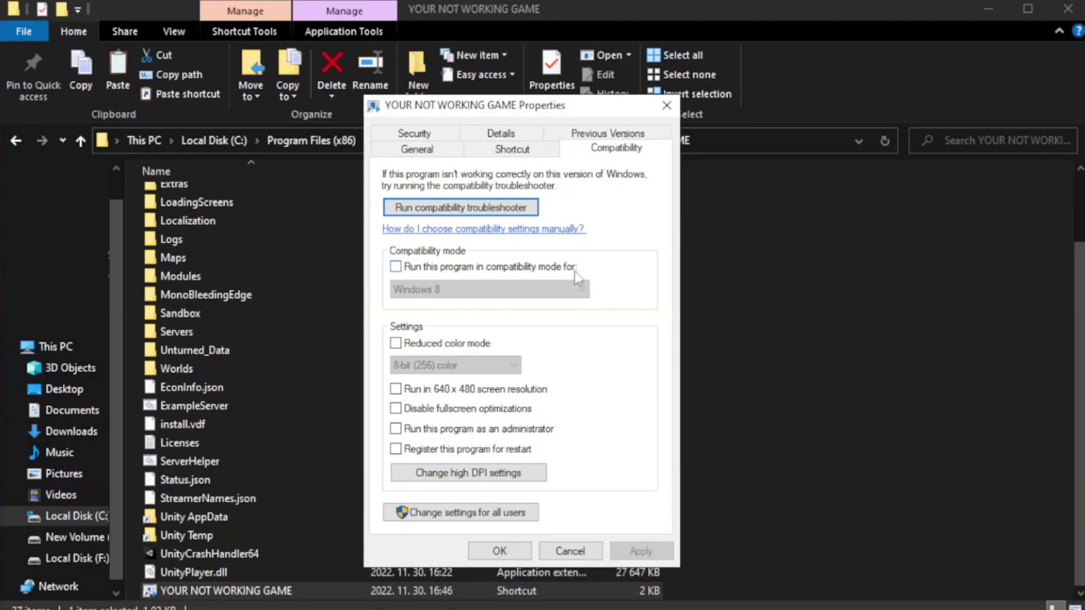
left_click(429, 266)
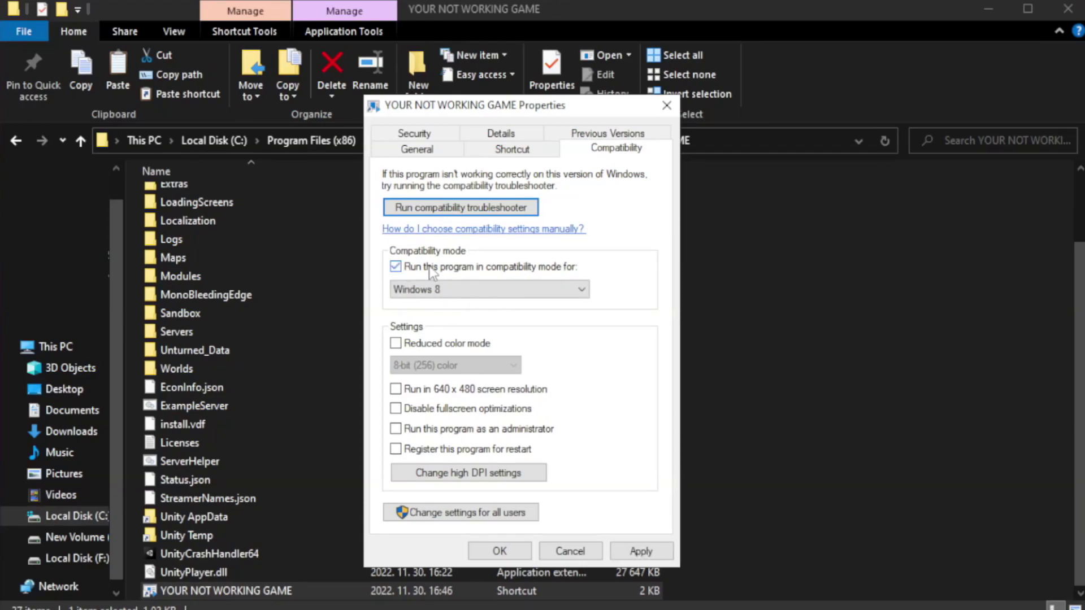
left_click(488, 291)
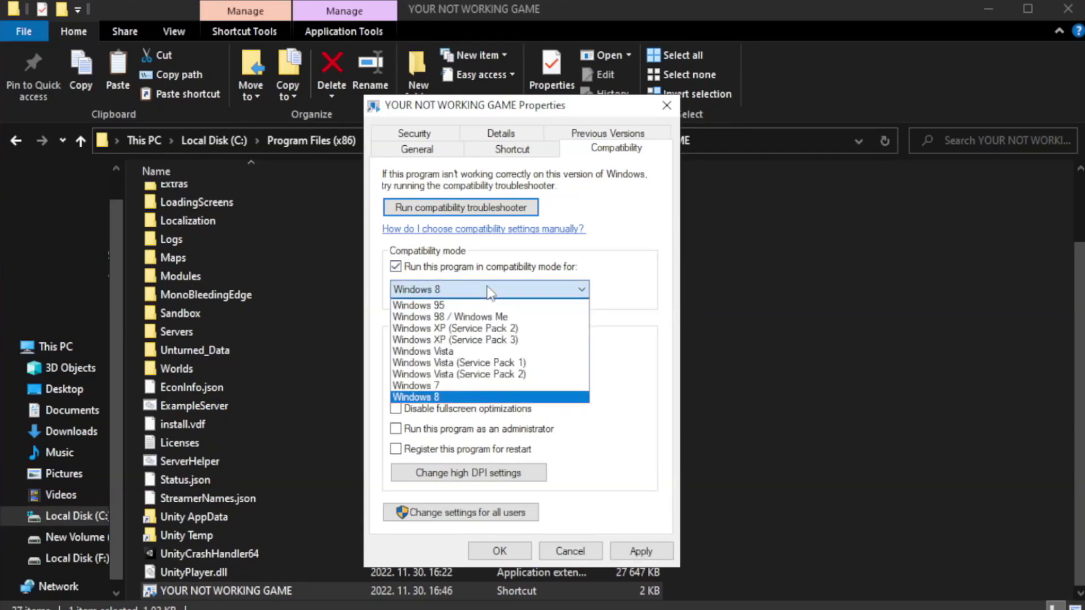
left_click(458, 397)
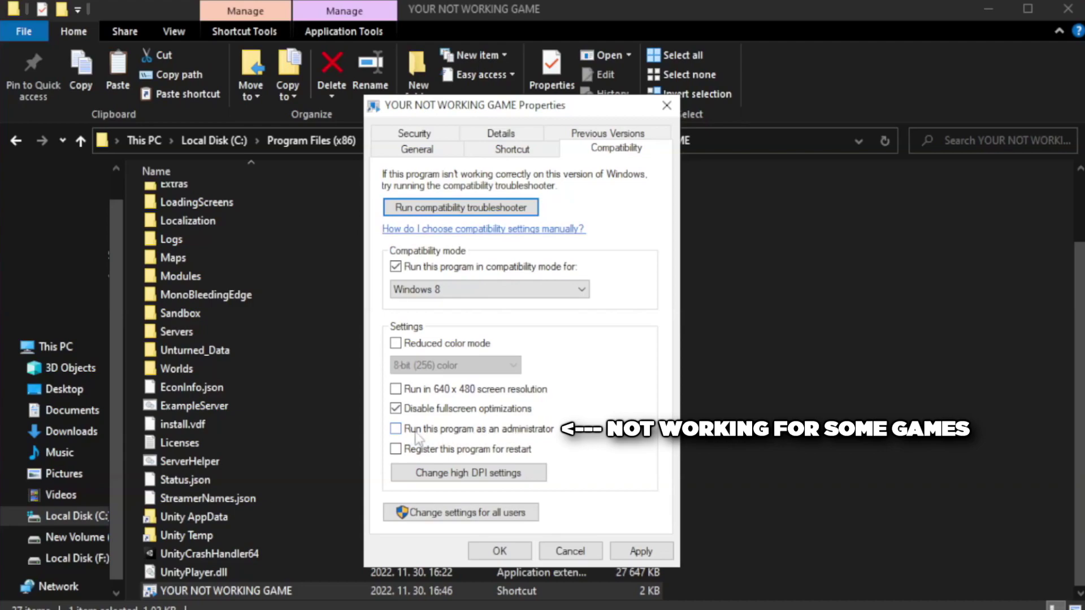
left_click(425, 436)
left_click(641, 551)
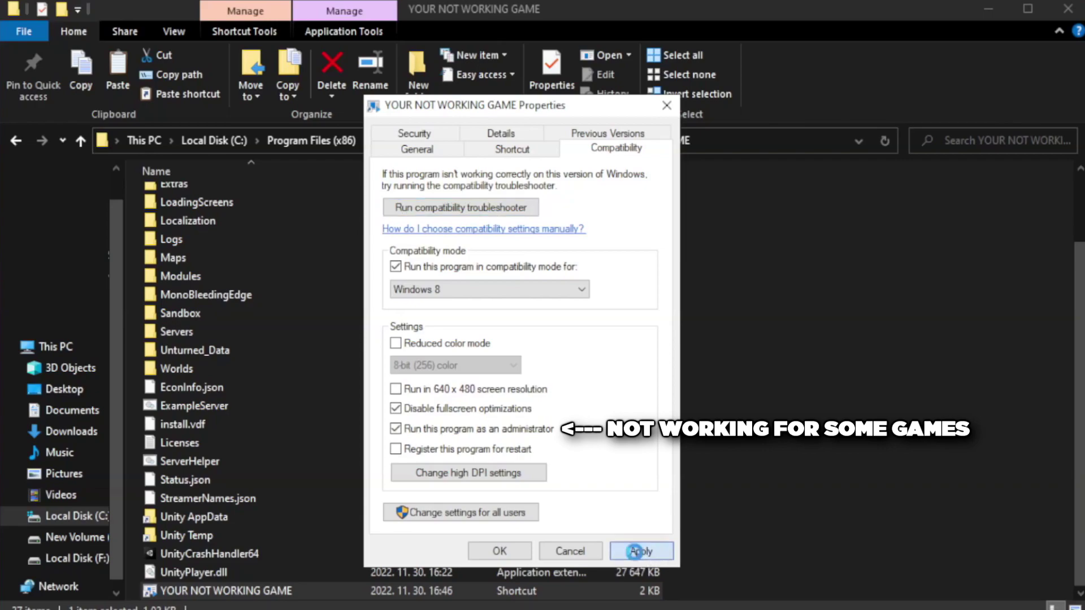
left_click(498, 554)
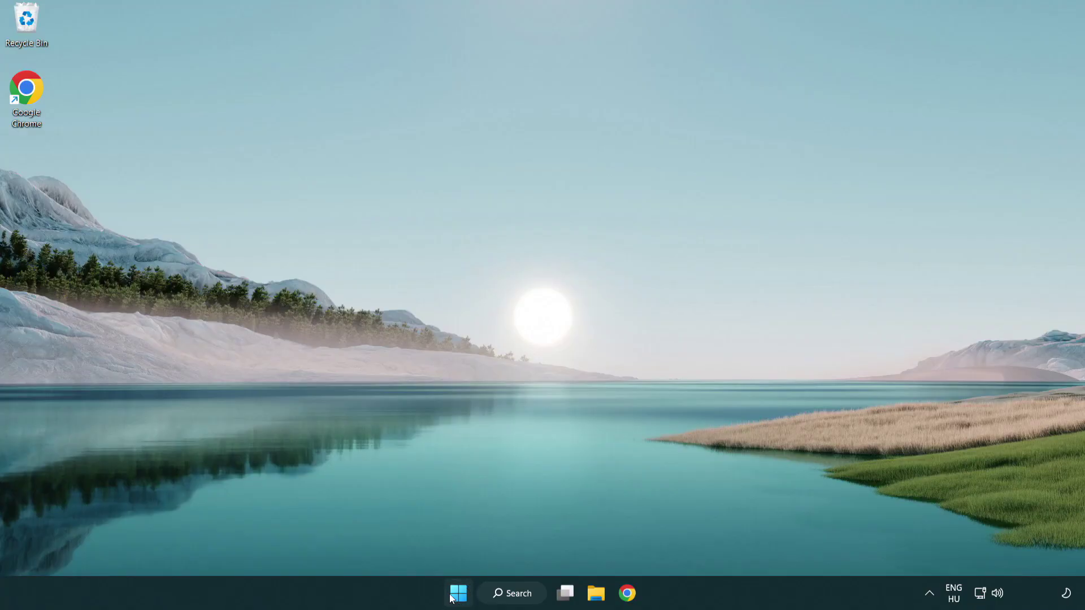
- Open Task Manager's Startup apps list and disable Terminal
right_click(459, 598)
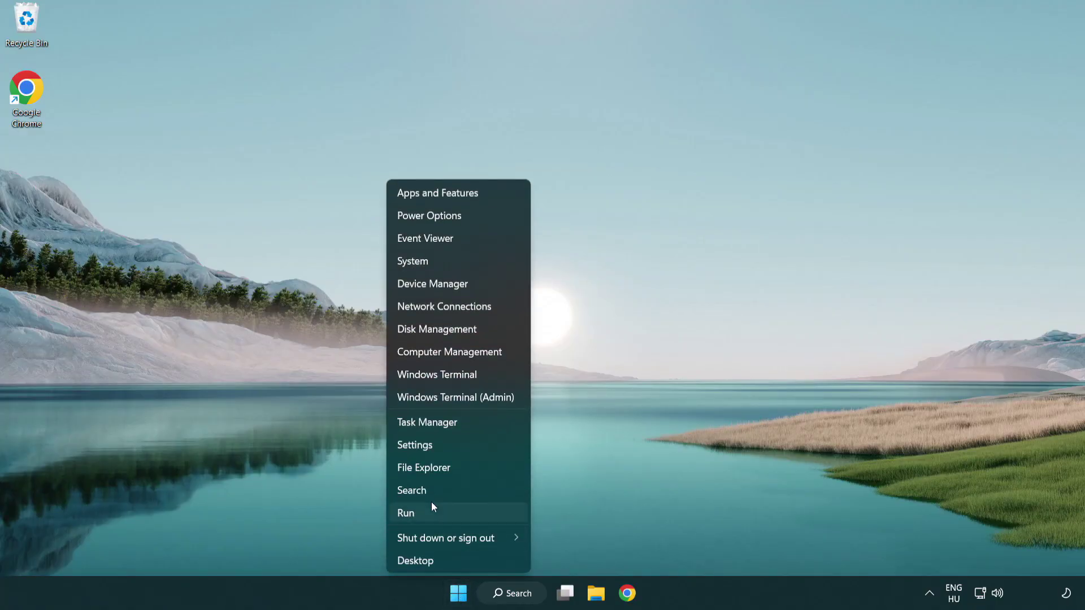
left_click(479, 428)
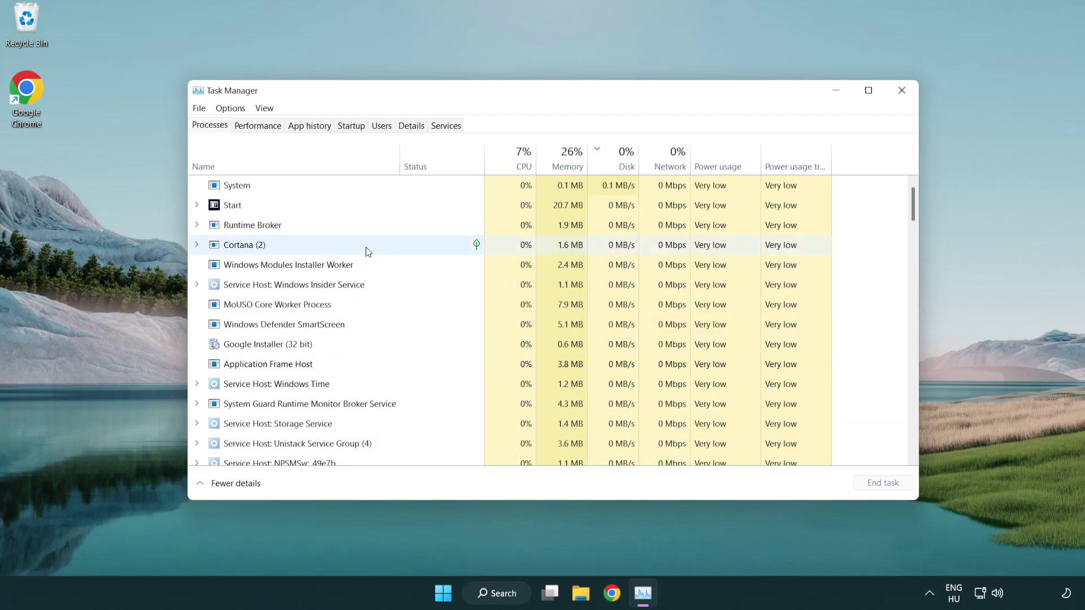
left_click(353, 127)
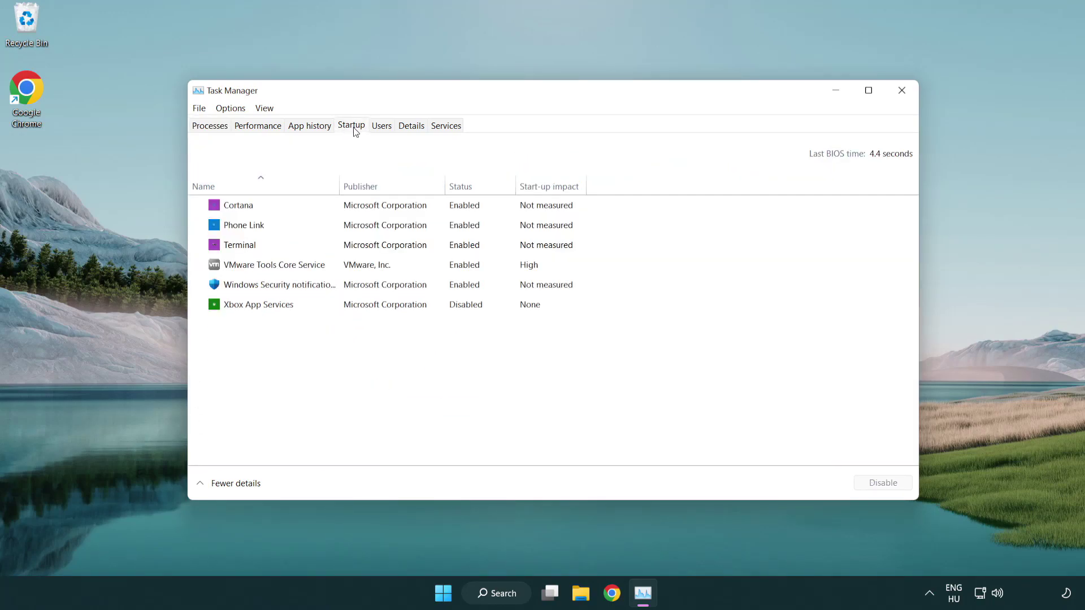
left_click(355, 246)
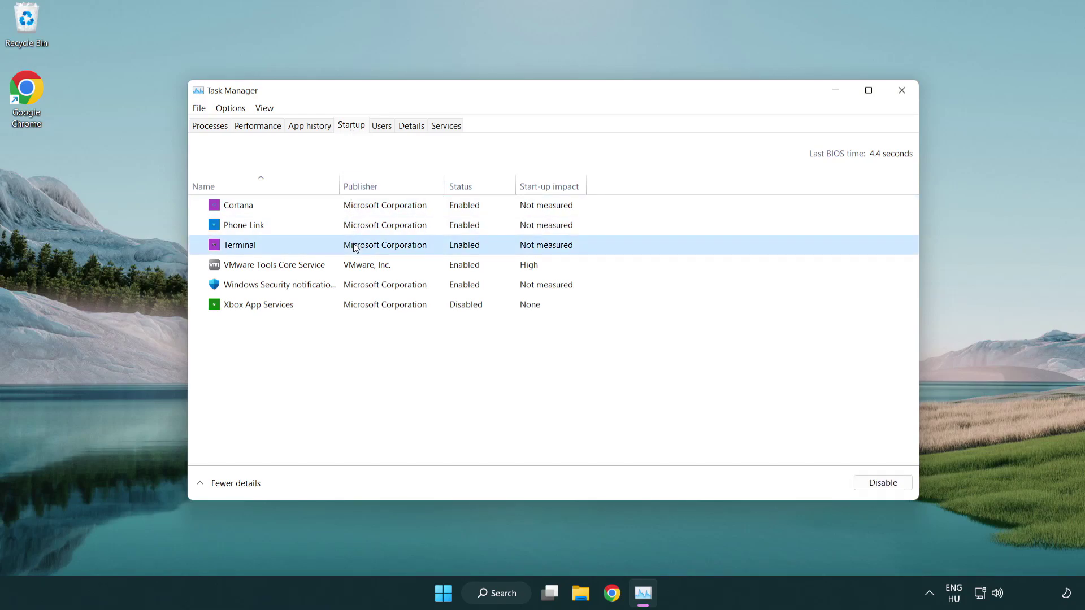
left_click(873, 483)
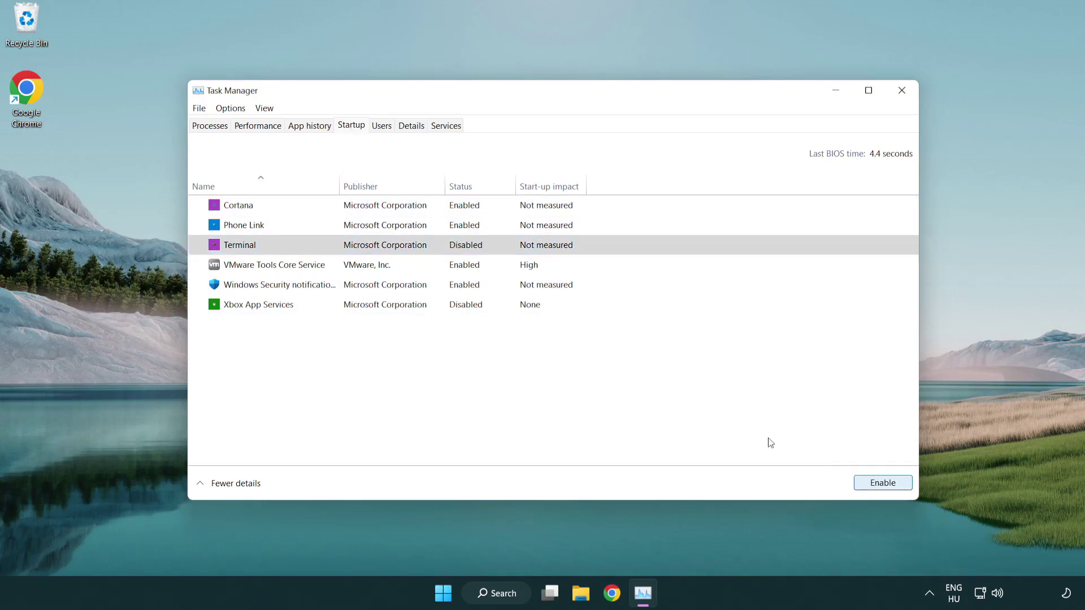
- Disable Phone Link, Cortana and Windows Security notifications at startup, then close Task Manager
left_click(451, 227)
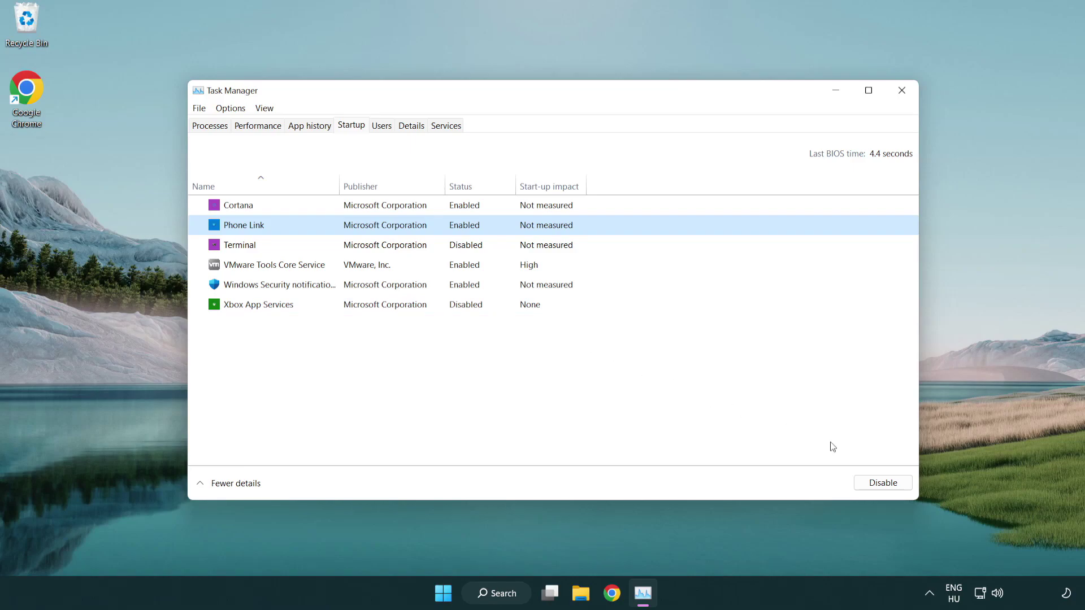
left_click(881, 484)
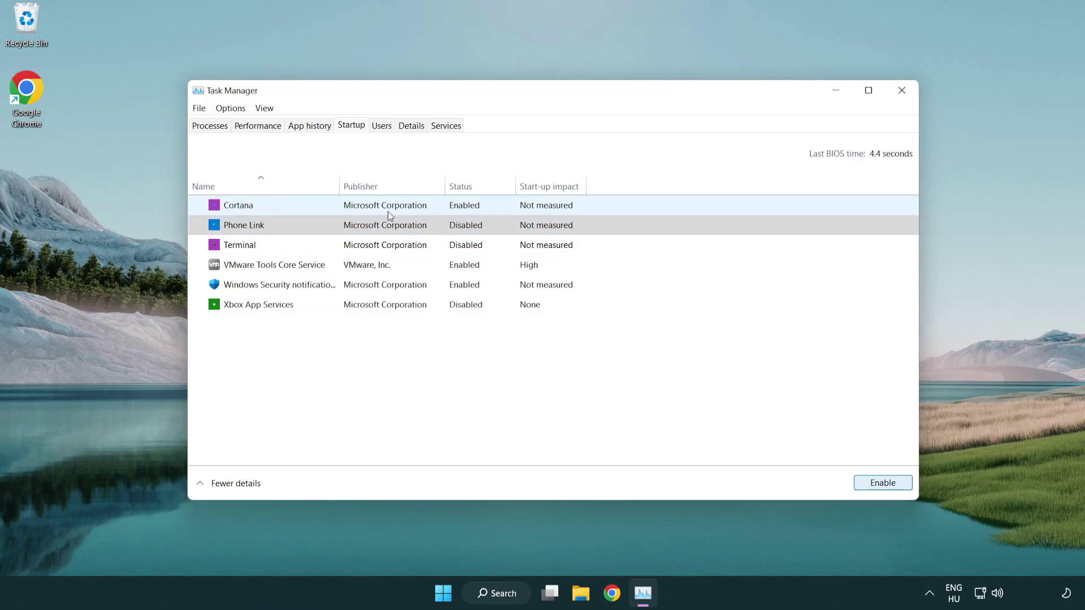
left_click(388, 211)
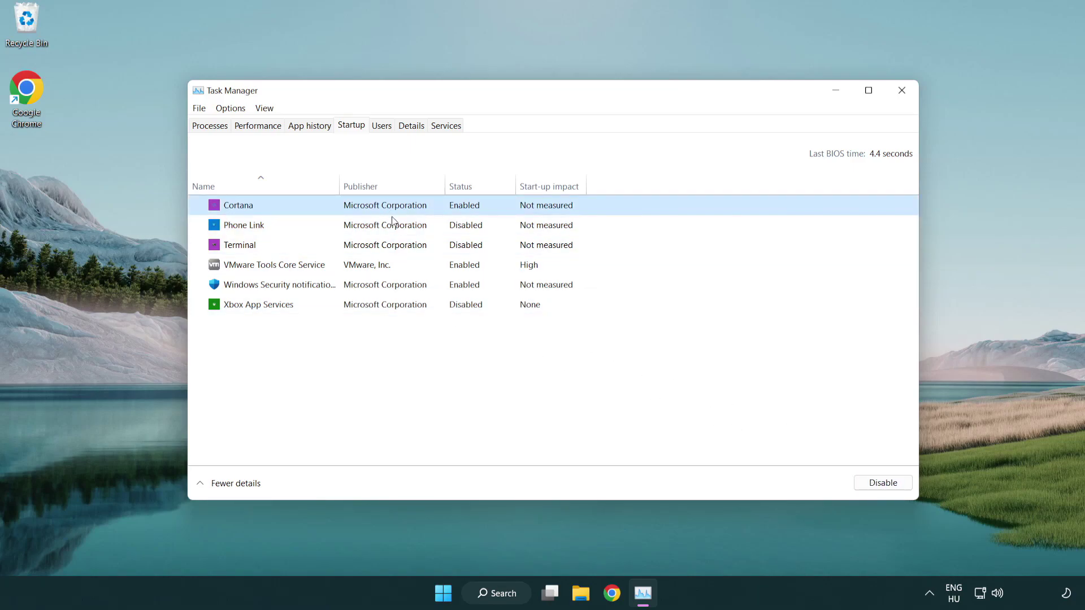
left_click(860, 480)
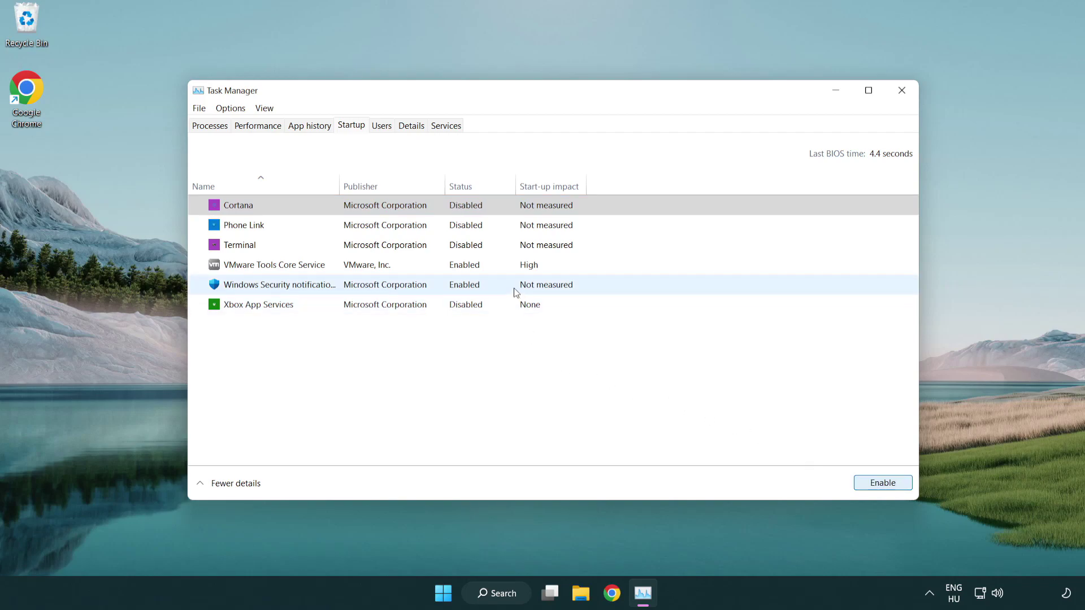
left_click(515, 291)
left_click(856, 480)
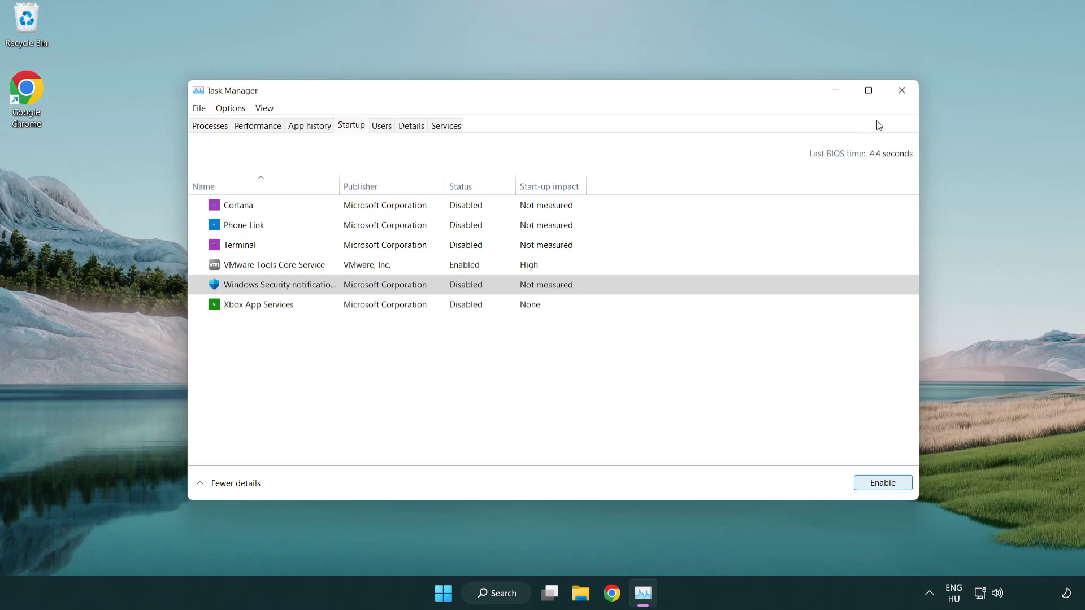
left_click(904, 97)
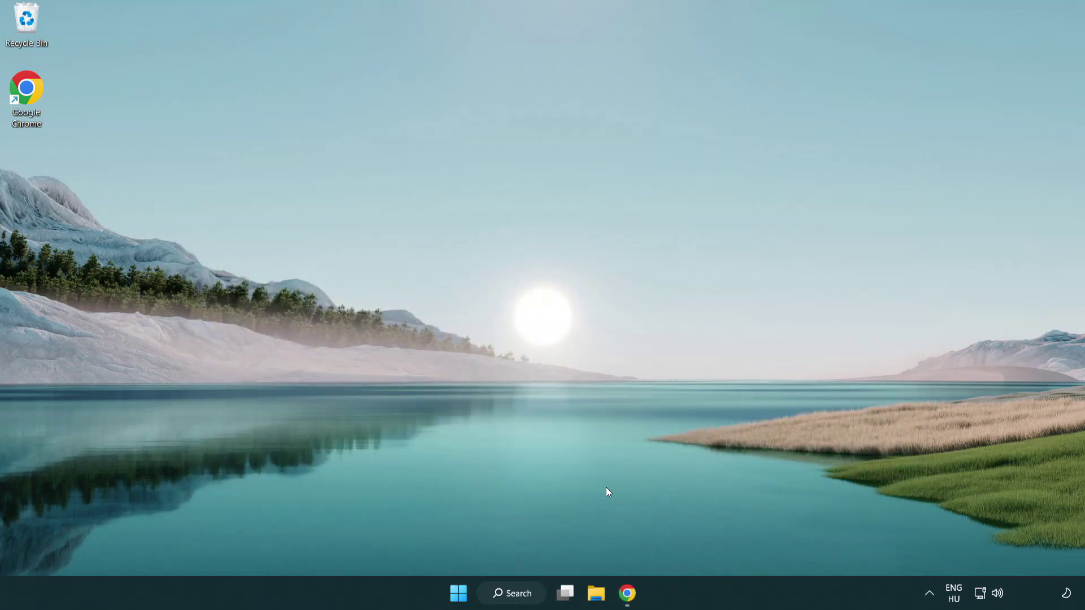
- Download the DirectX End-User Runtime Web Installer (dxwebsetup.exe) from the Chrome download page
left_click(627, 593)
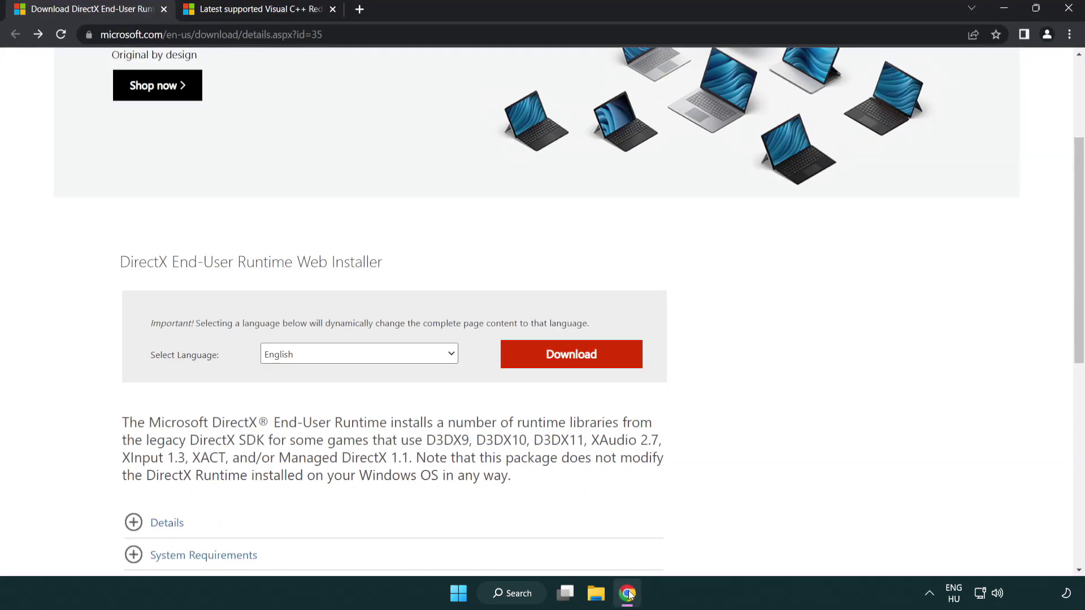
scroll(464, 505, "up", 3)
left_click(85, 33)
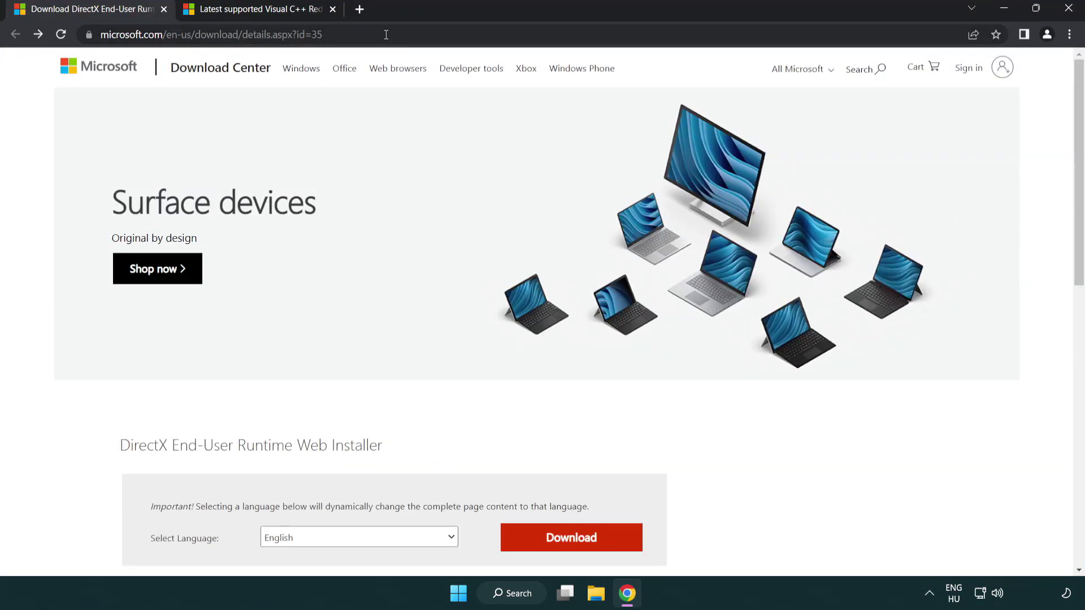
left_click(1037, 246)
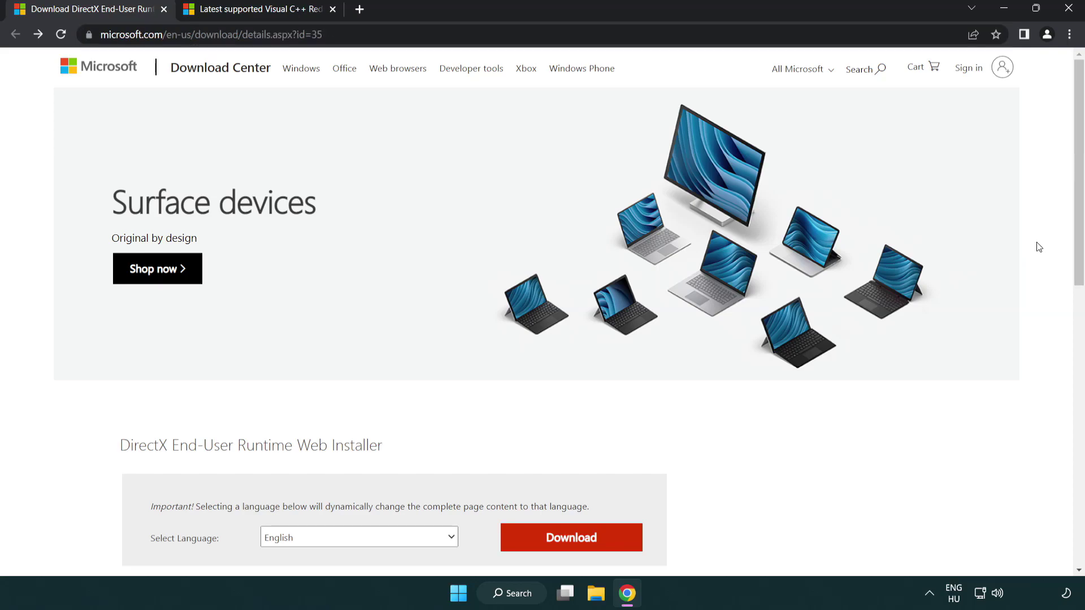
left_click_drag(1078, 246, 1078, 314)
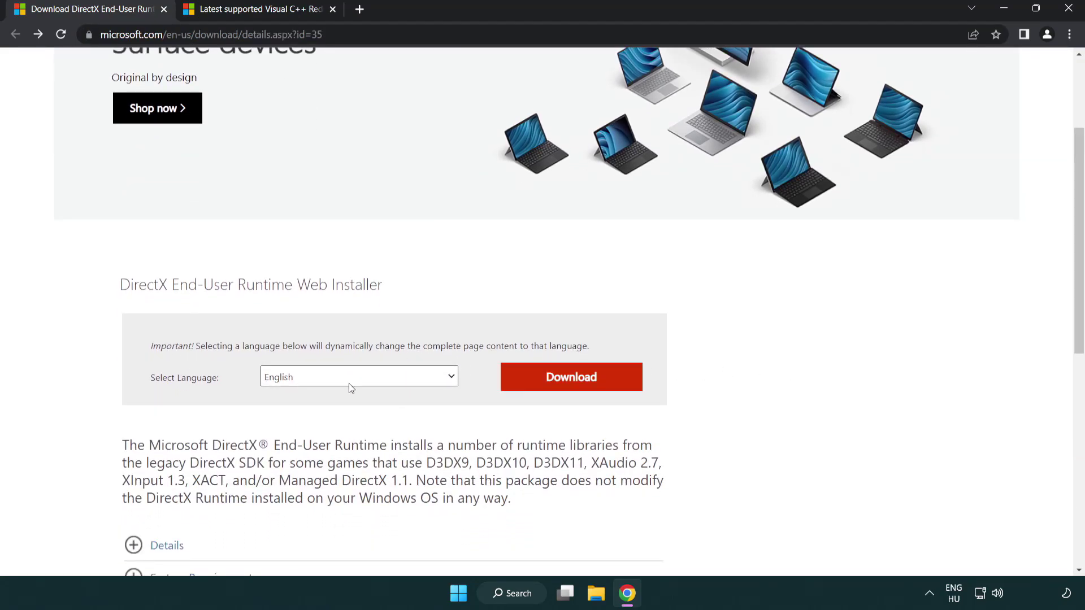
left_click(576, 388)
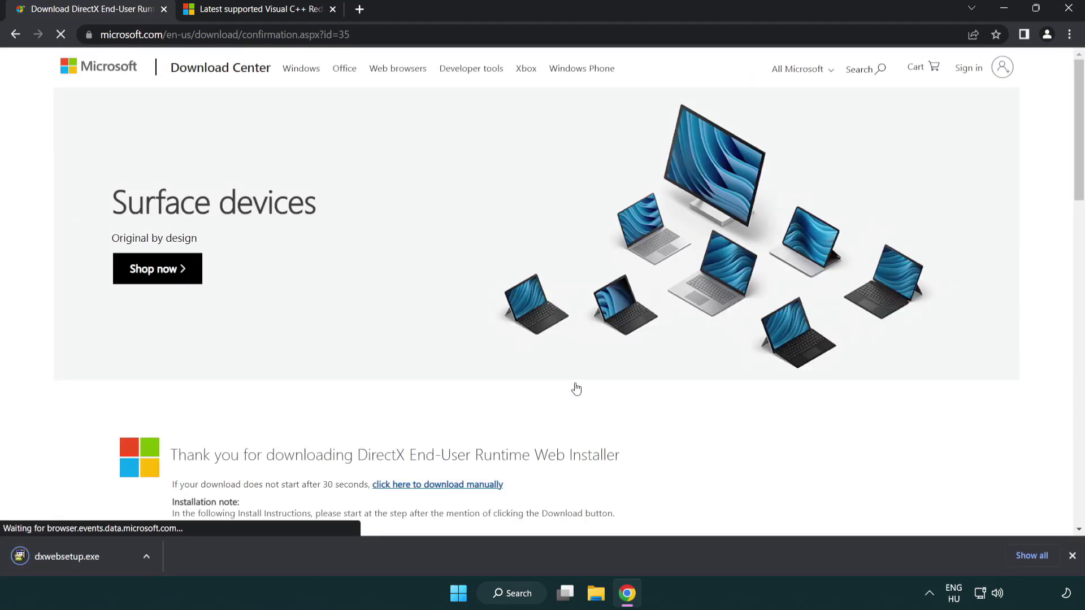
- Run dxwebsetup.exe, accept the license, skip the Bing Bar, and finish DirectX setup
left_click(70, 558)
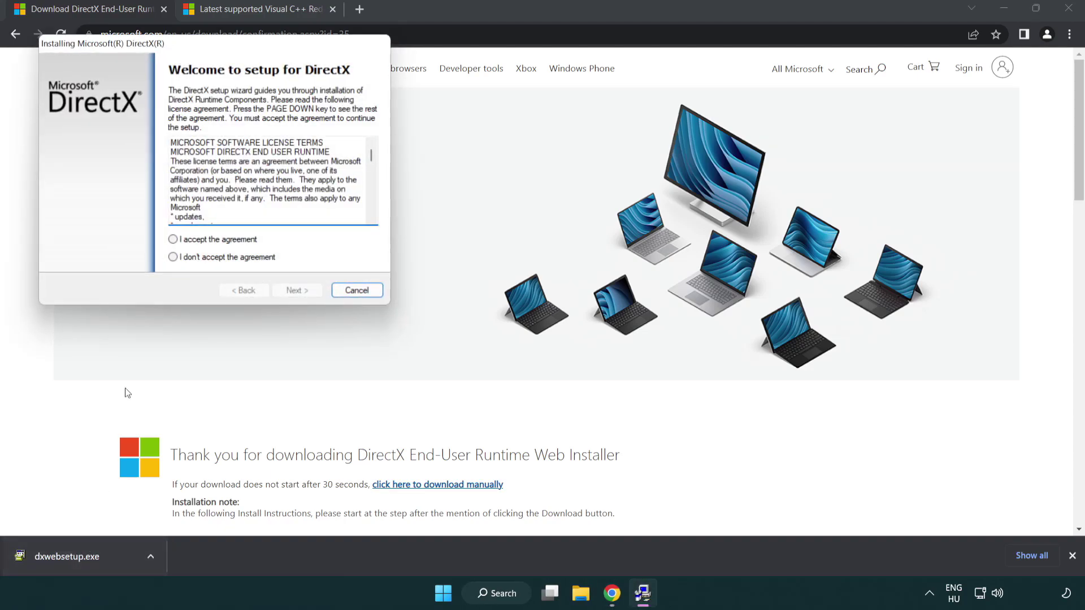
left_click_drag(165, 52, 477, 170)
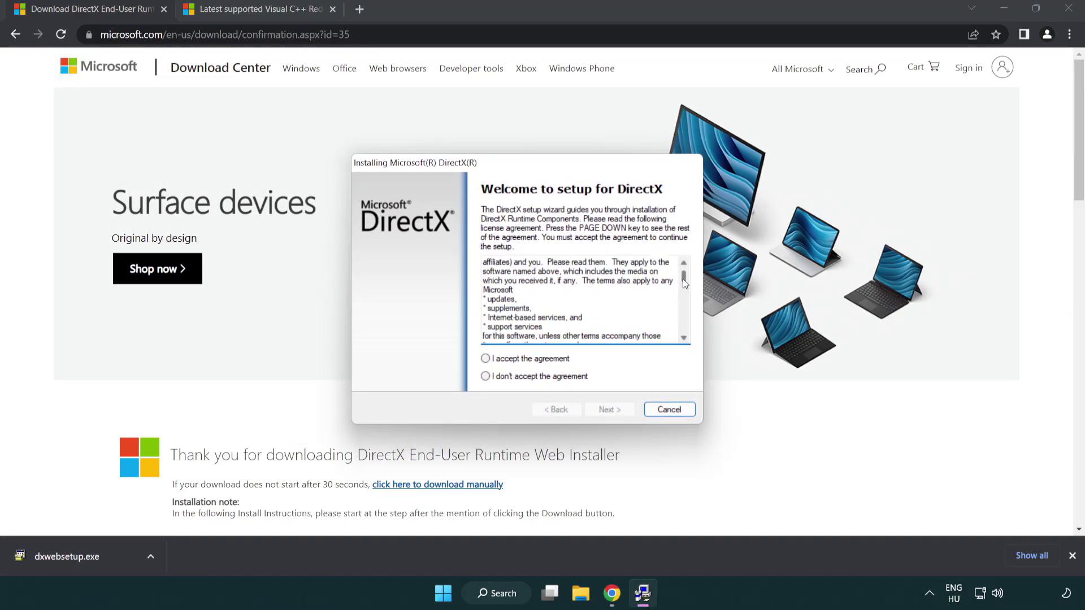
scroll(682, 280, "down", 20)
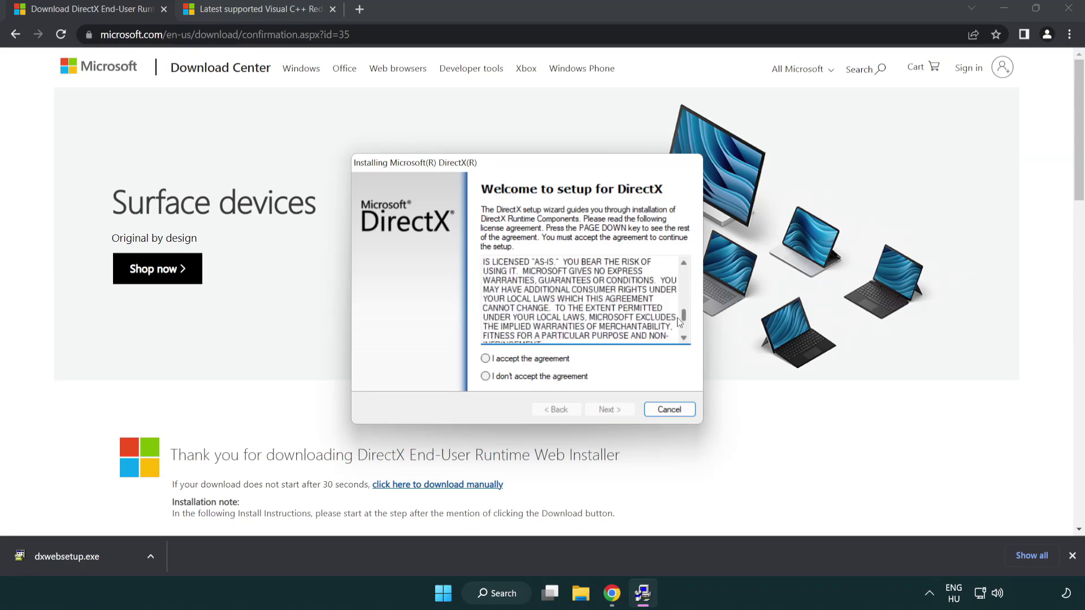
left_click(486, 359)
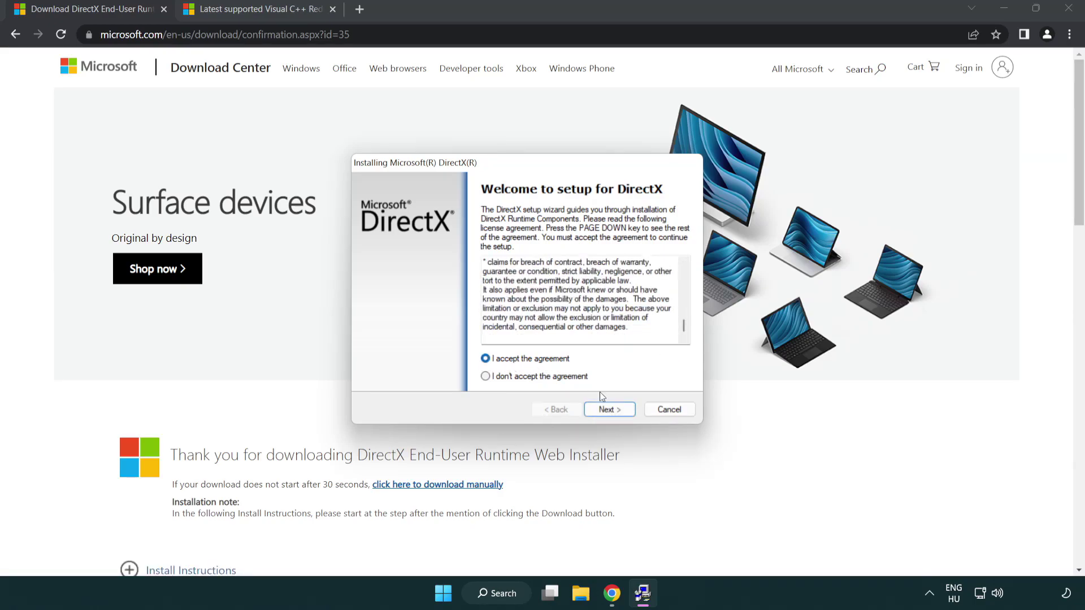
left_click(612, 411)
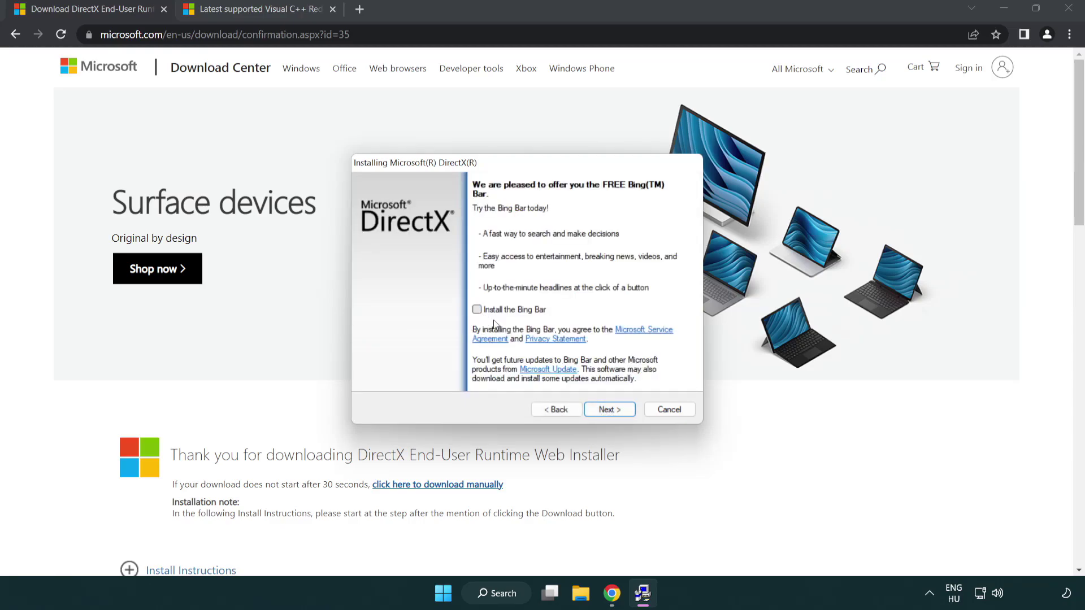
left_click(614, 408)
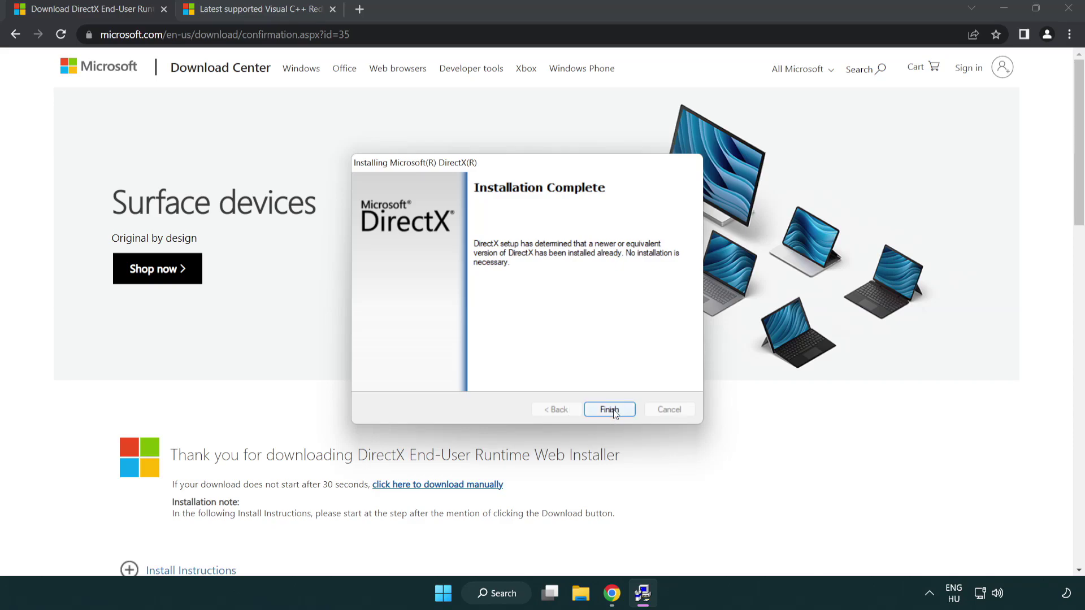
left_click(610, 409)
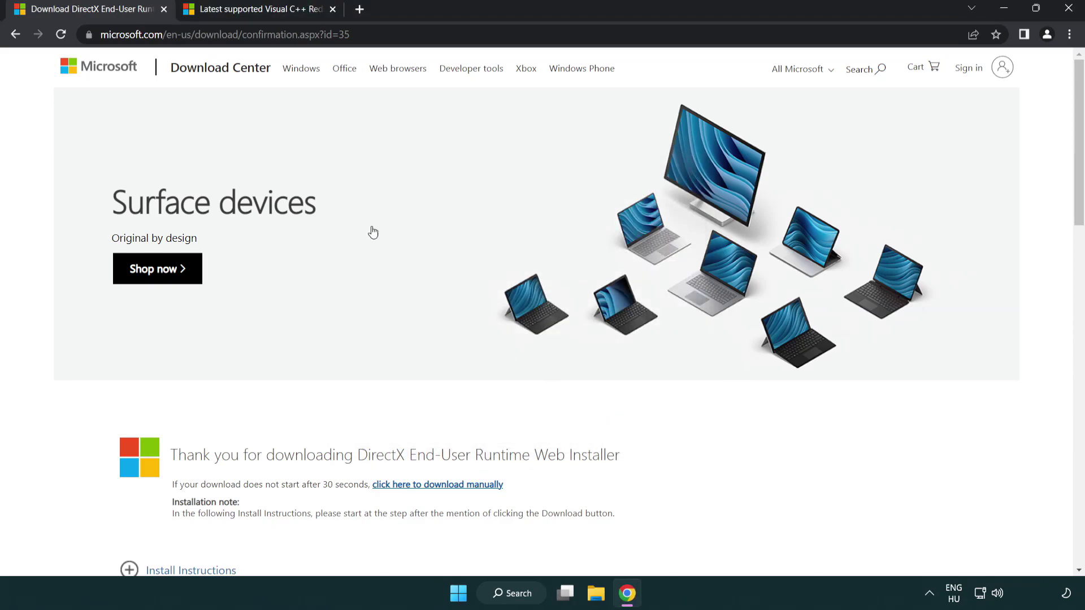
- Close the DirectX tab and download the x86 and x64 Visual C++ redistributables from Microsoft Learn
left_click(164, 9)
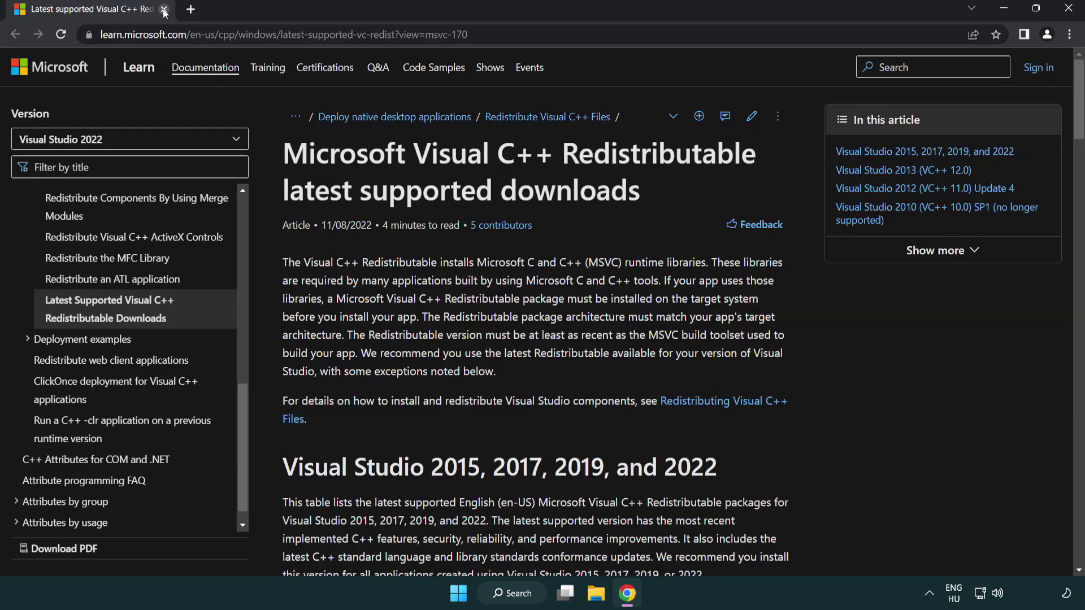
left_click(539, 34)
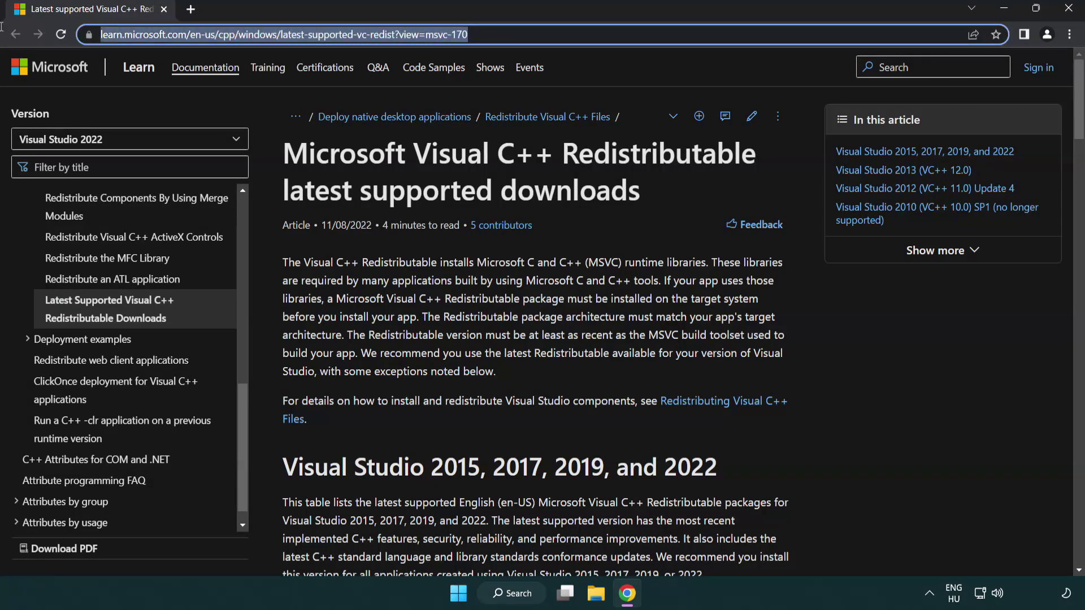
left_click(560, 191)
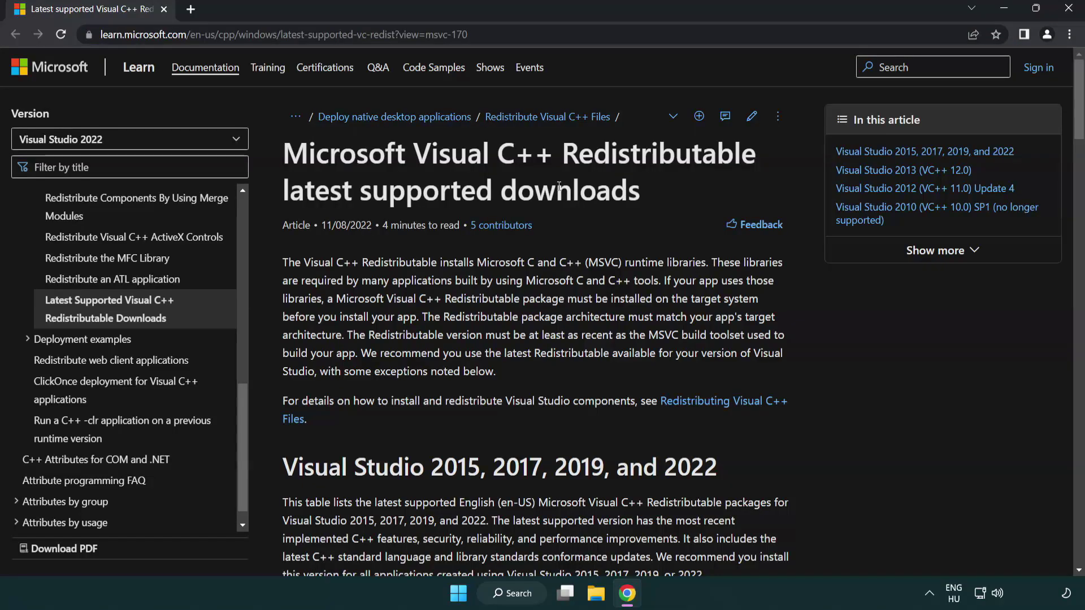
scroll(559, 190, "down", 3)
scroll(560, 191, "down", 2)
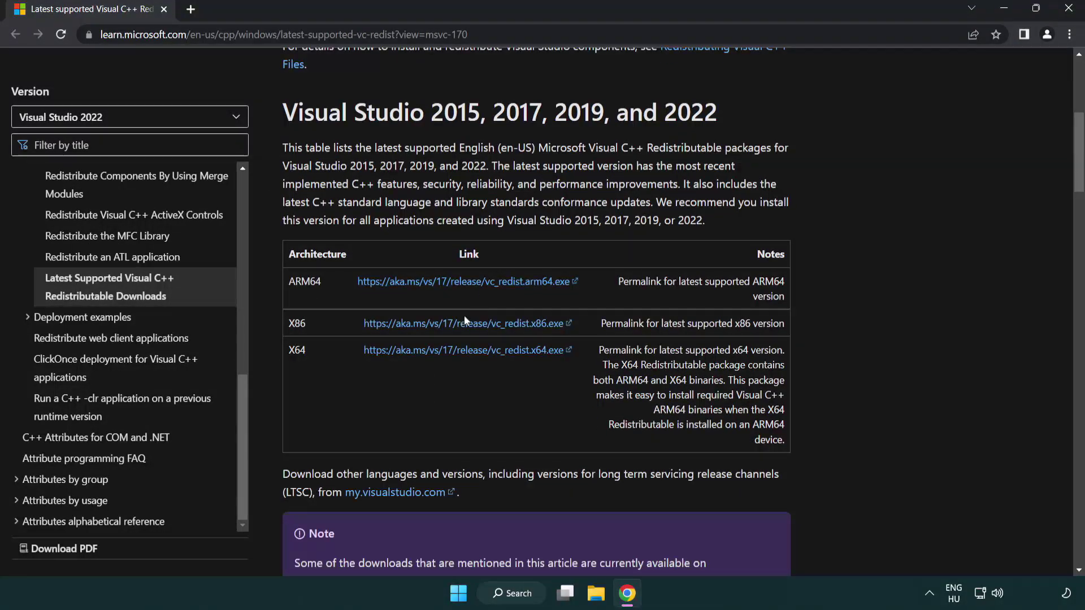
left_click(449, 324)
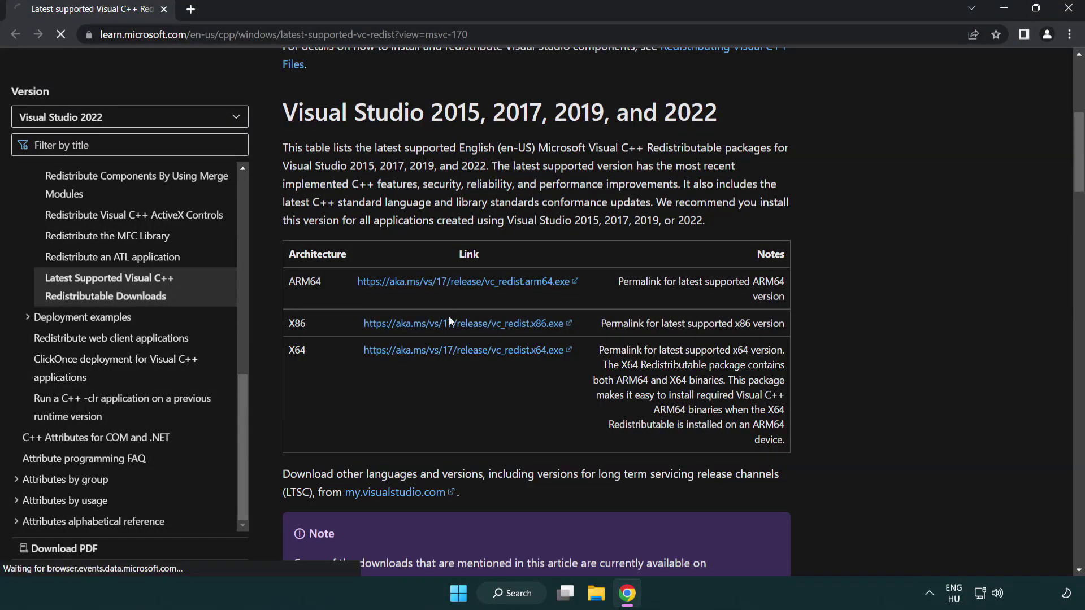
left_click(452, 352)
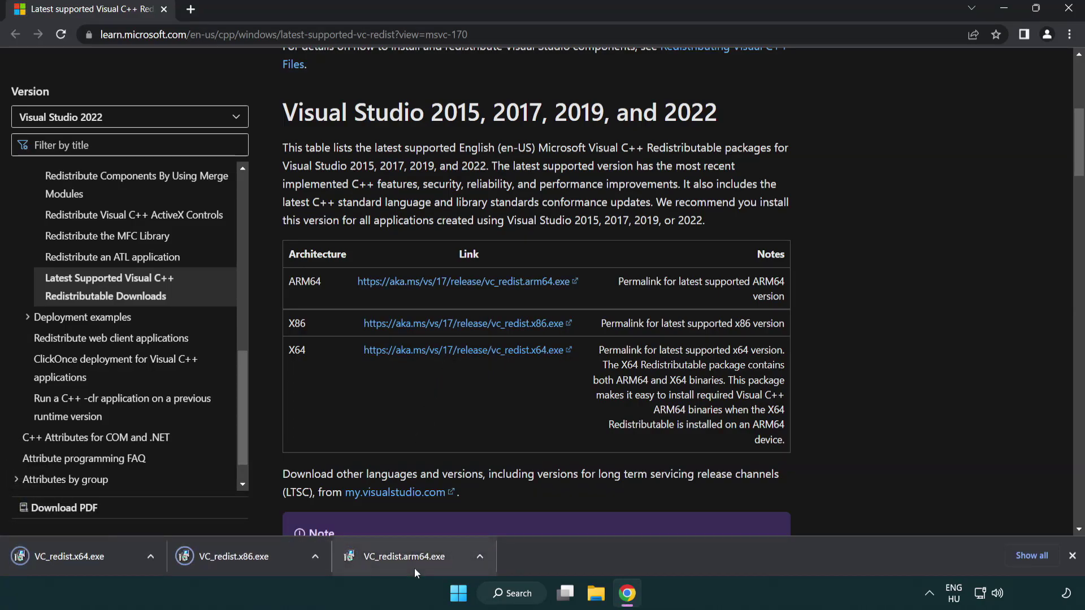
- Run the ARM64 Visual C++ redistributable installer, agree to the license, and attempt the install
left_click(414, 564)
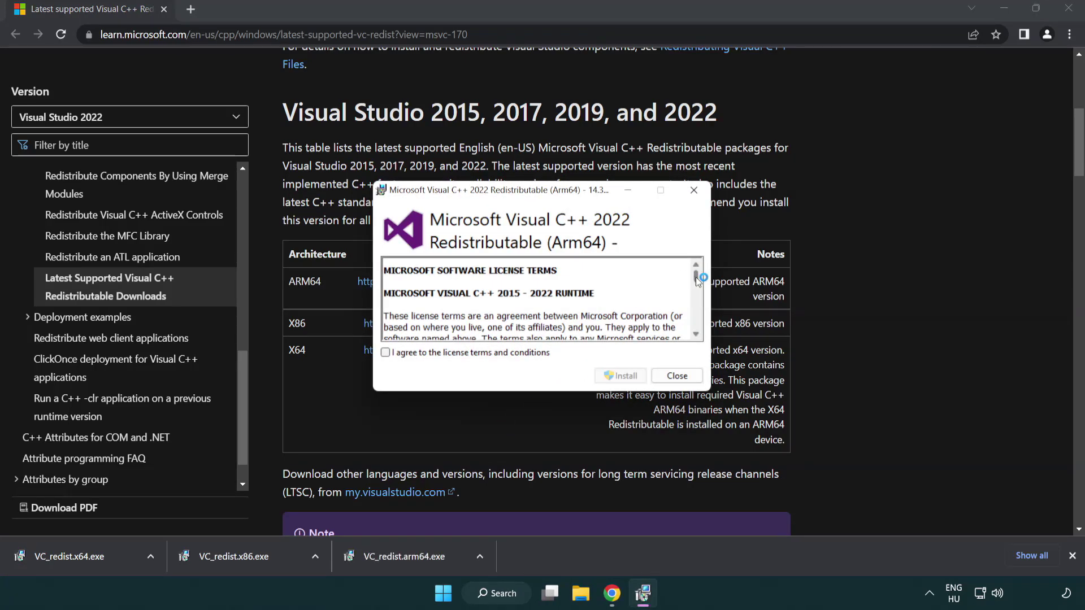
left_click_drag(696, 277, 696, 325)
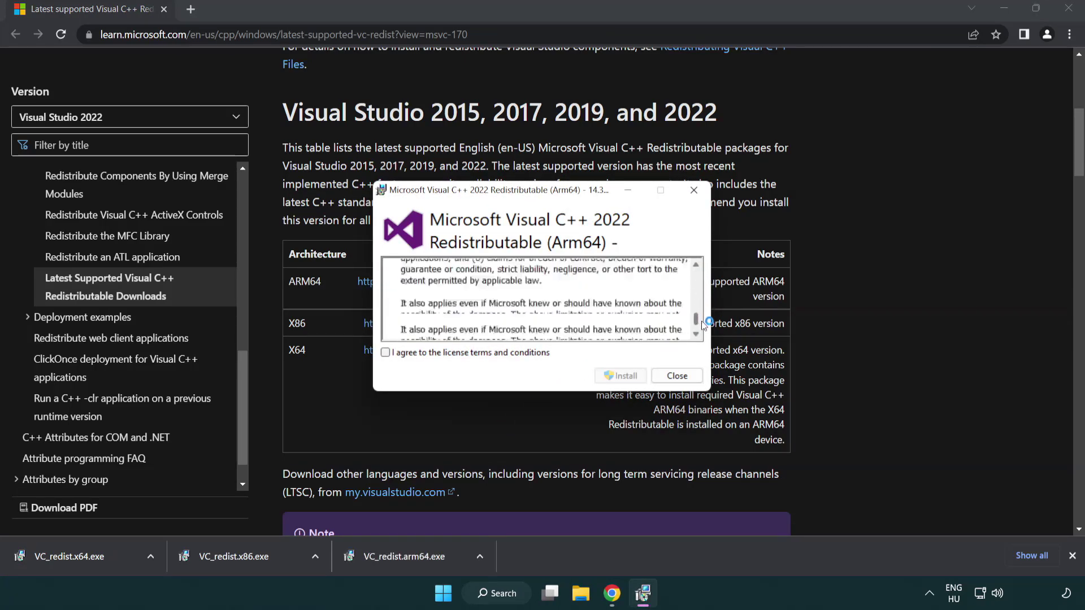
left_click(387, 353)
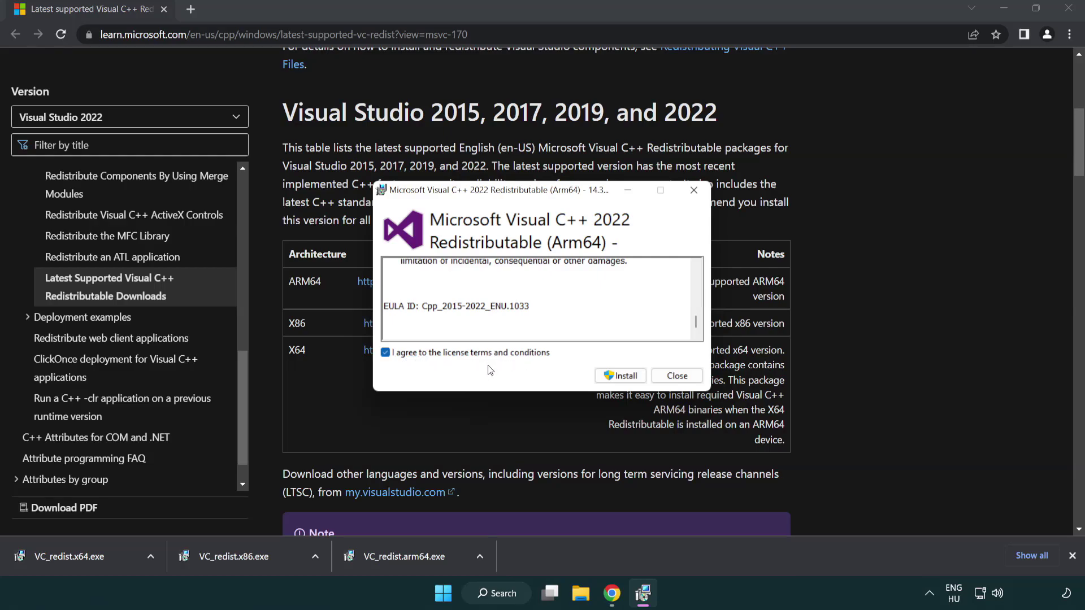
left_click(605, 376)
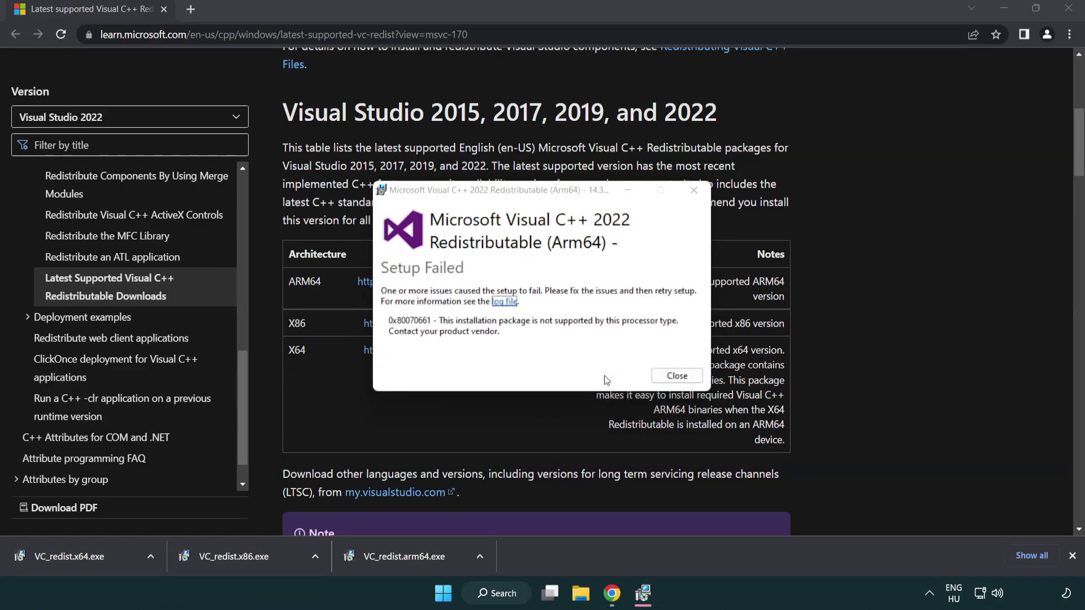
- Dismiss the failed ARM64 setup, then install the x86 and x64 Visual C++ 2015-2022 redistributables
left_click(676, 377)
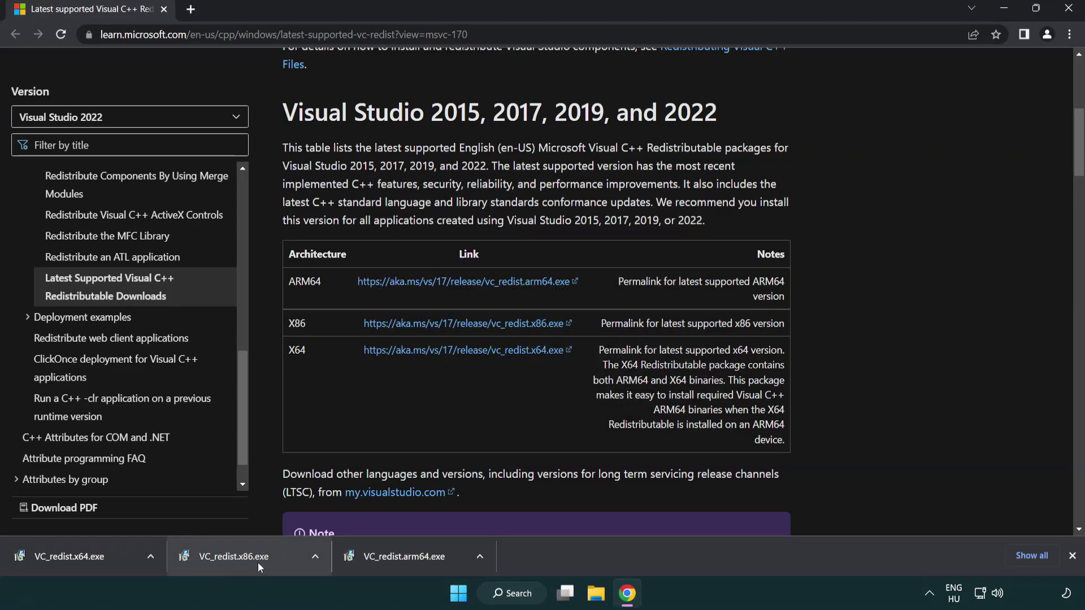
left_click(242, 563)
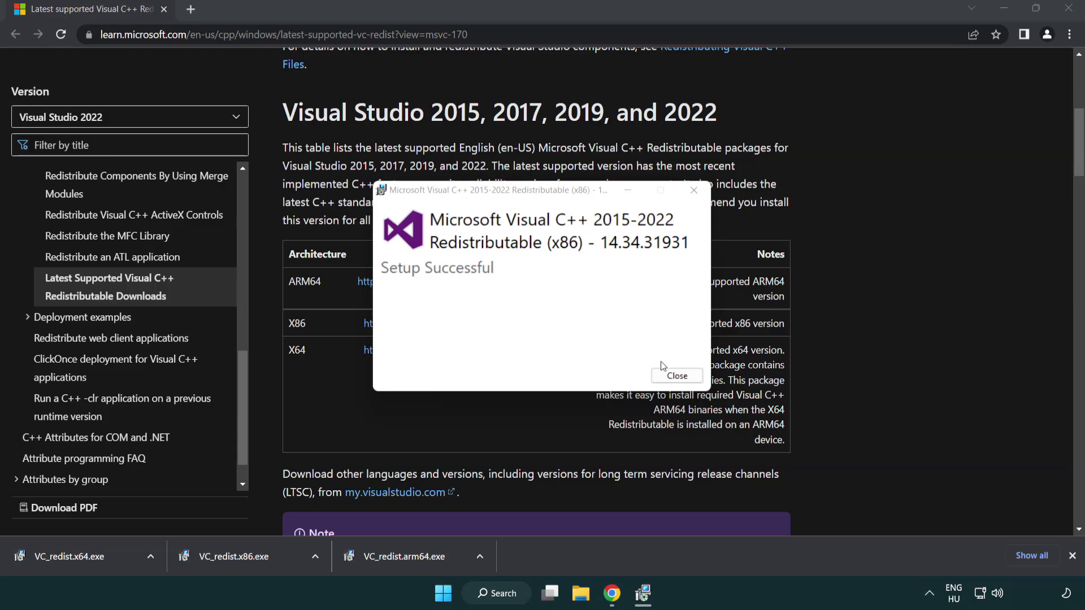
left_click(678, 376)
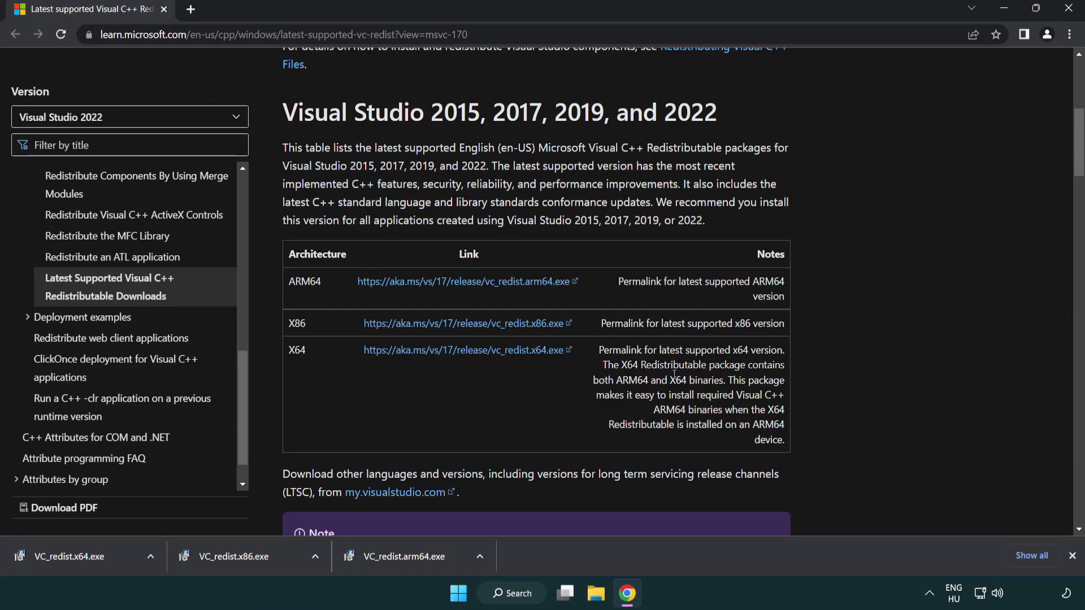
left_click(82, 554)
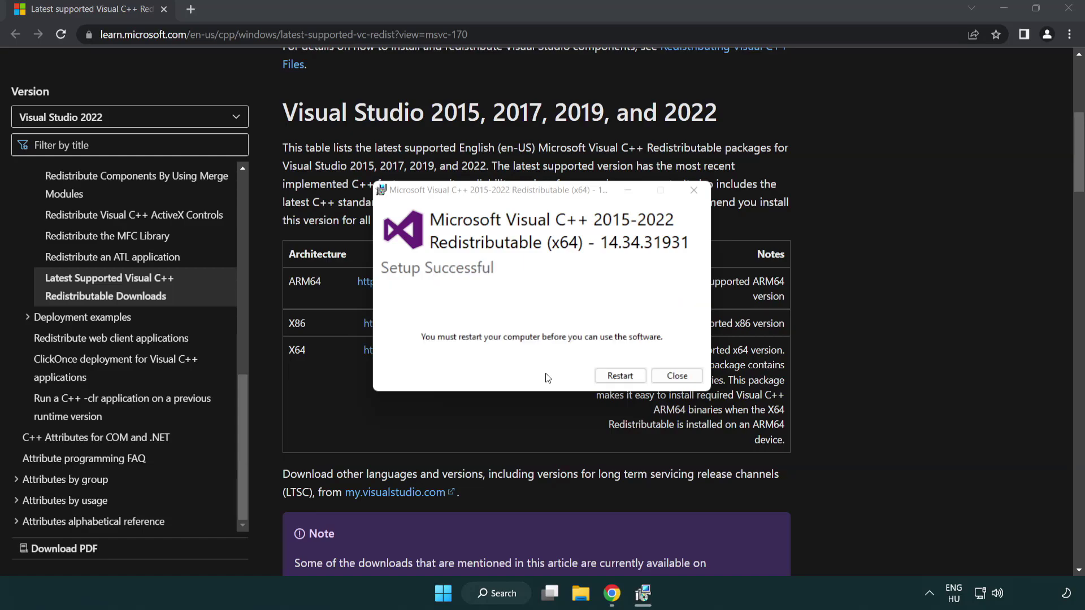
left_click(677, 375)
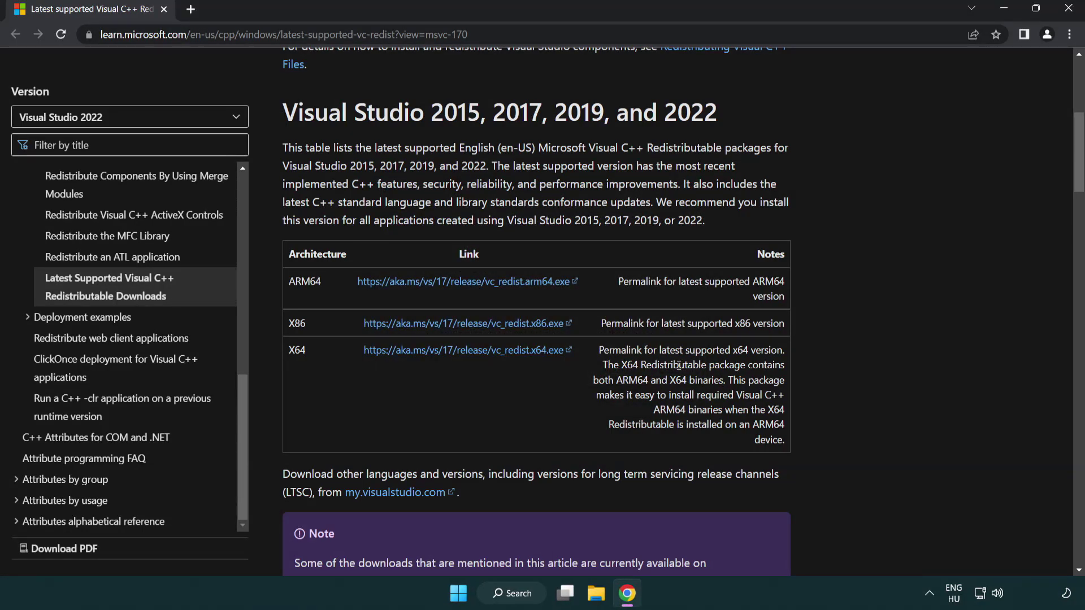
- Close Chrome and launch Command Prompt as administrator from the 'cmd' search
left_click(1070, 10)
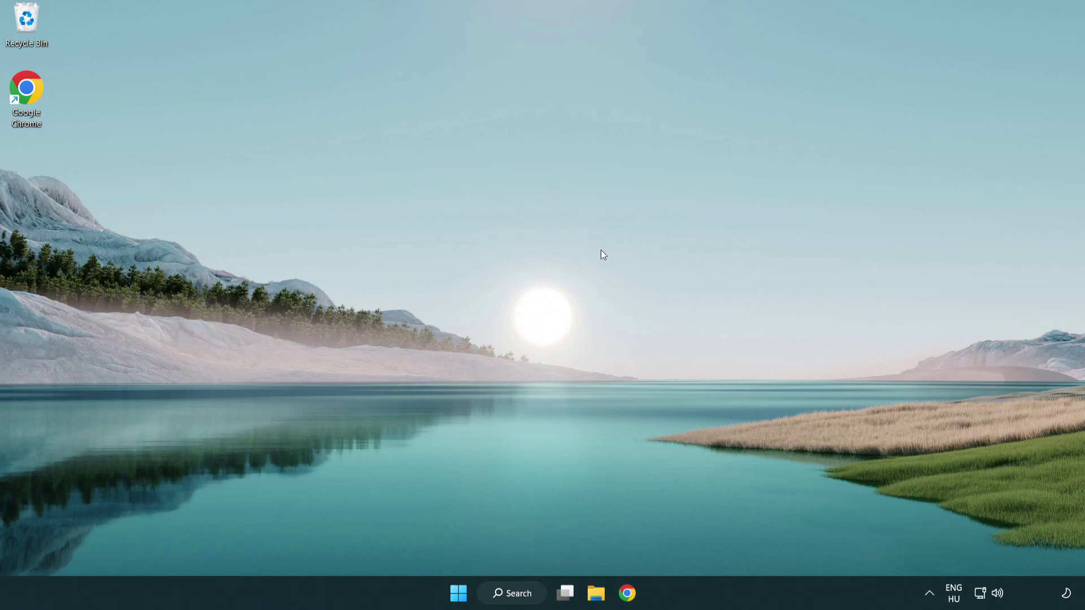
left_click(506, 594)
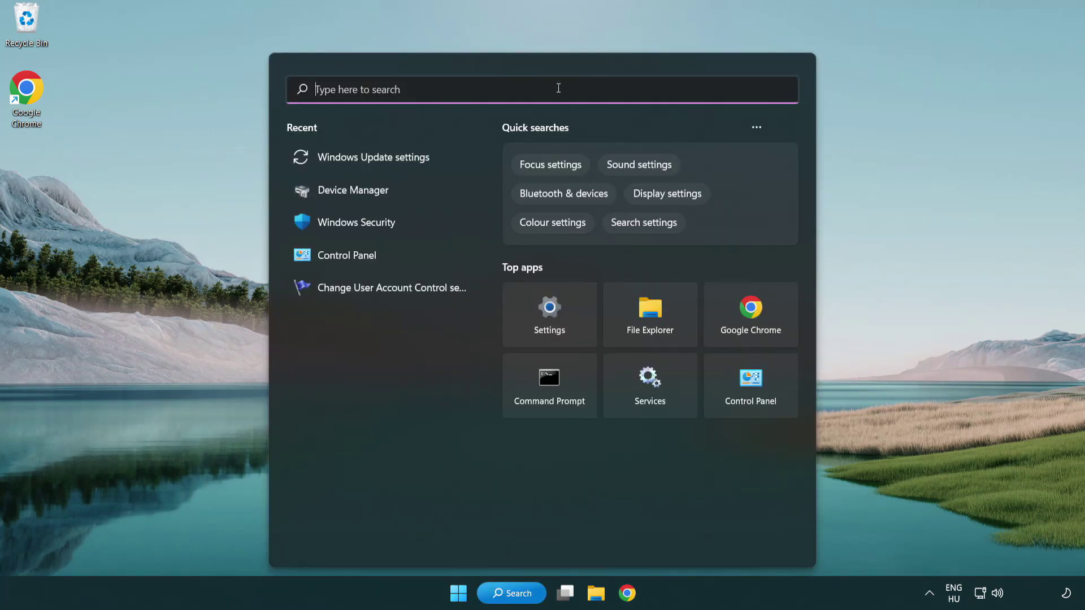
type("cmd")
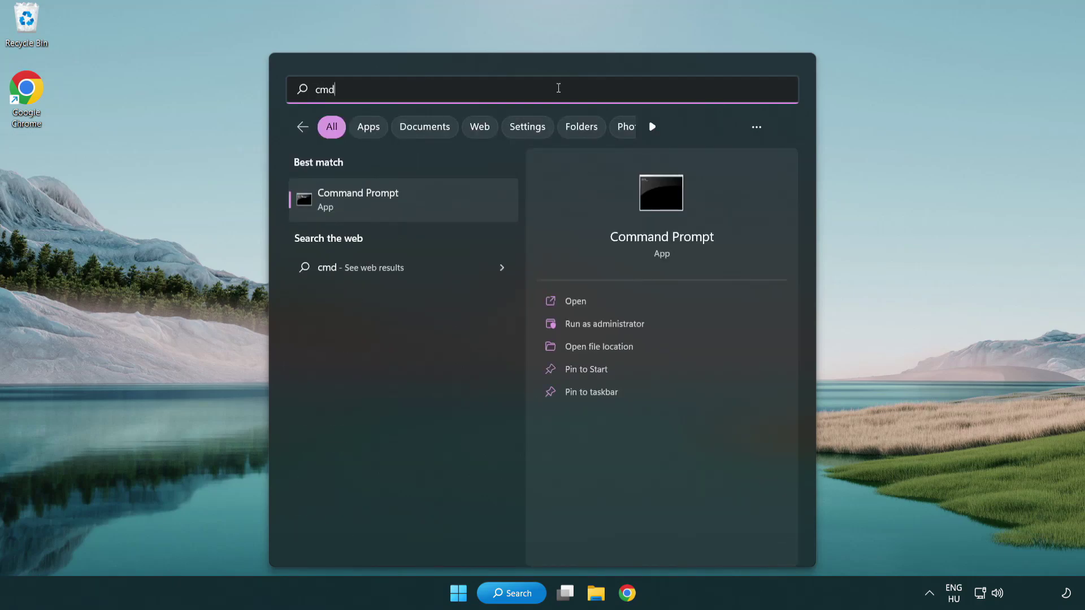
right_click(415, 202)
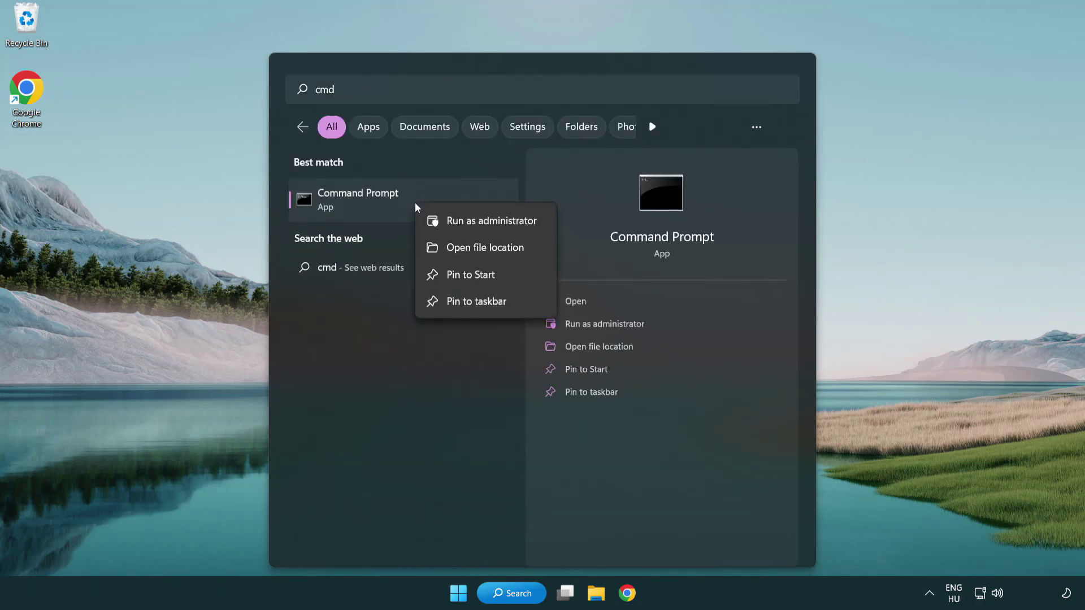
left_click(491, 223)
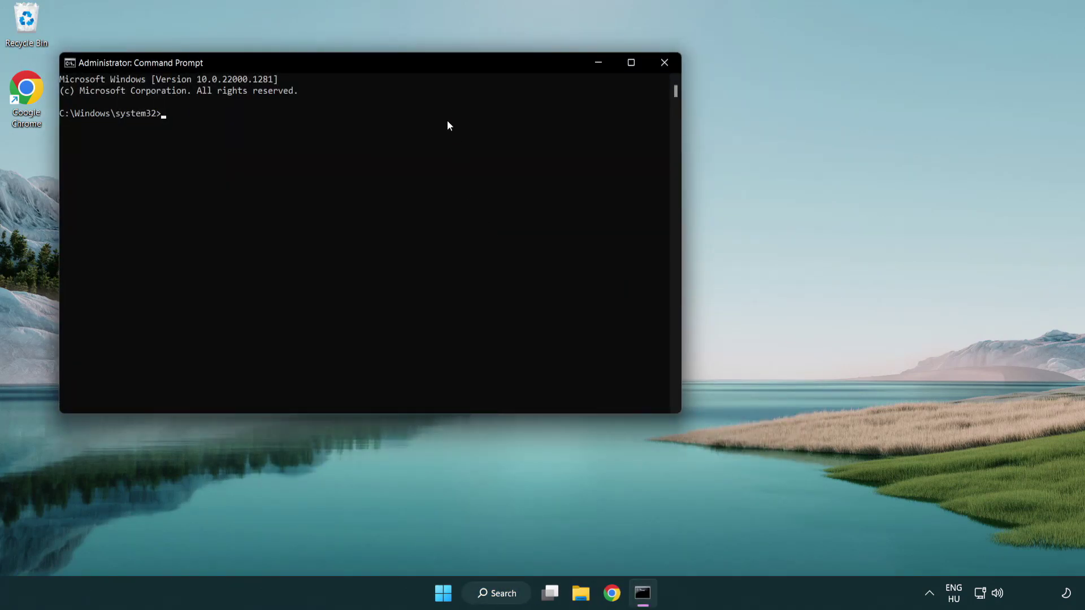
- Run sfc /scannow in the admin Command Prompt to check system file integrity
left_click_drag(386, 62, 546, 111)
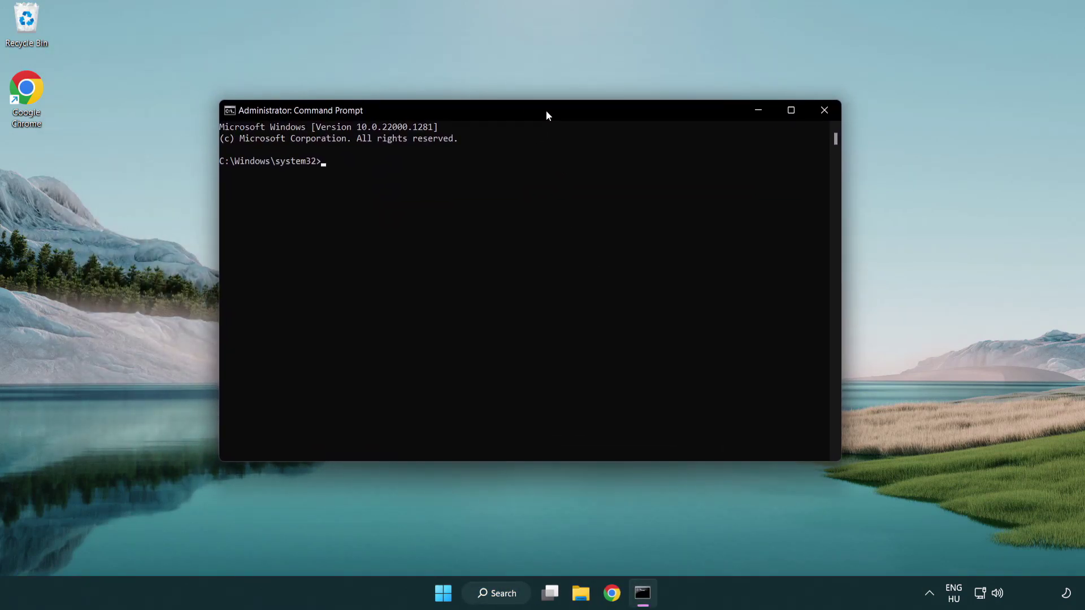
type("sfc /sc")
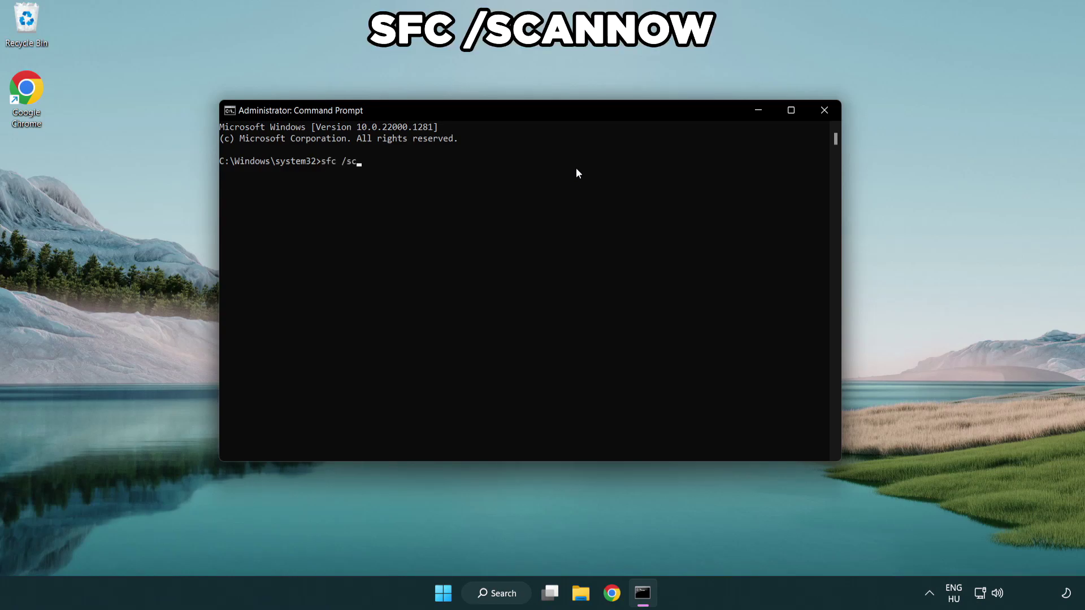
type("annow")
key("Return")
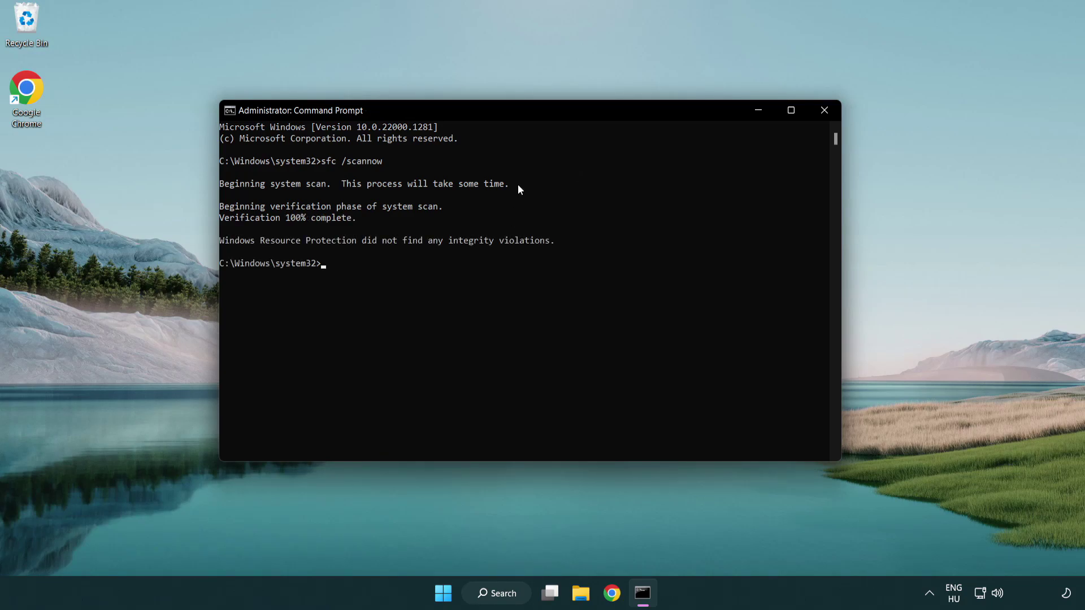
- Close Command Prompt and show the Start menu power options with Restart
left_click(826, 111)
left_click(452, 597)
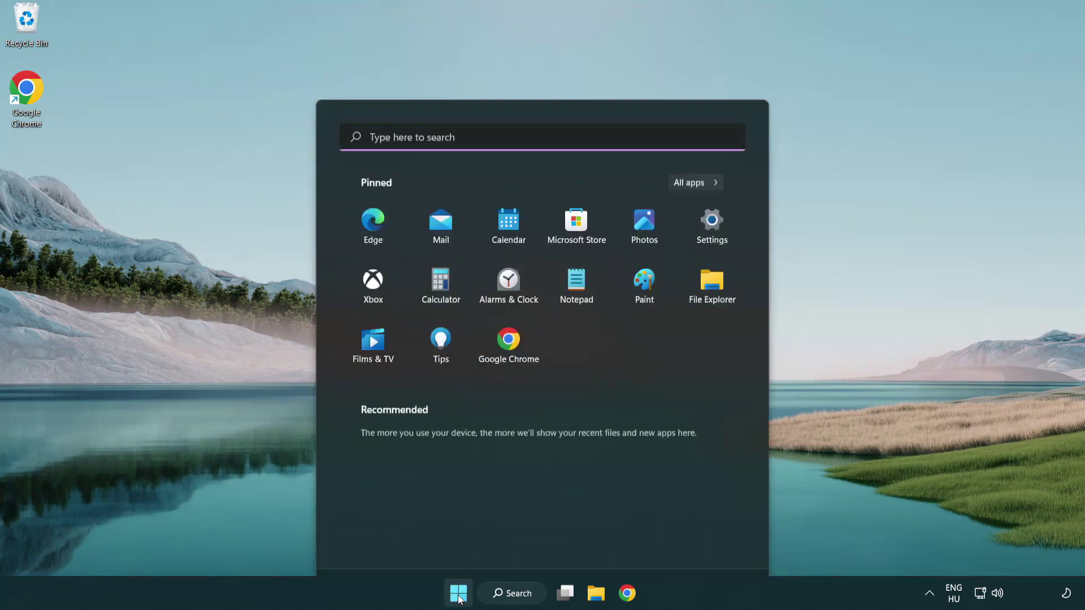
left_click(722, 544)
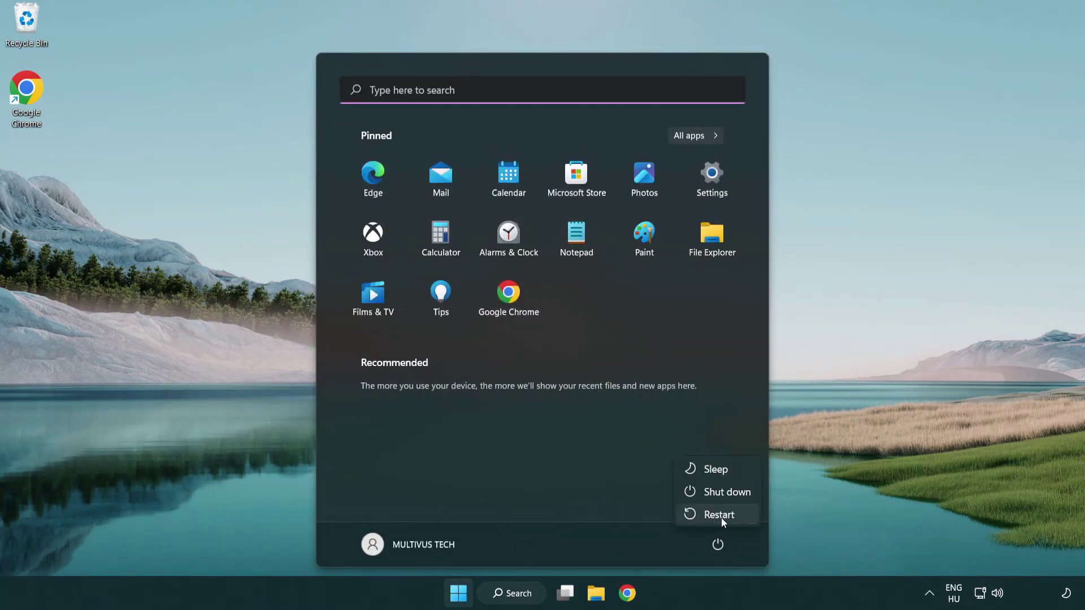